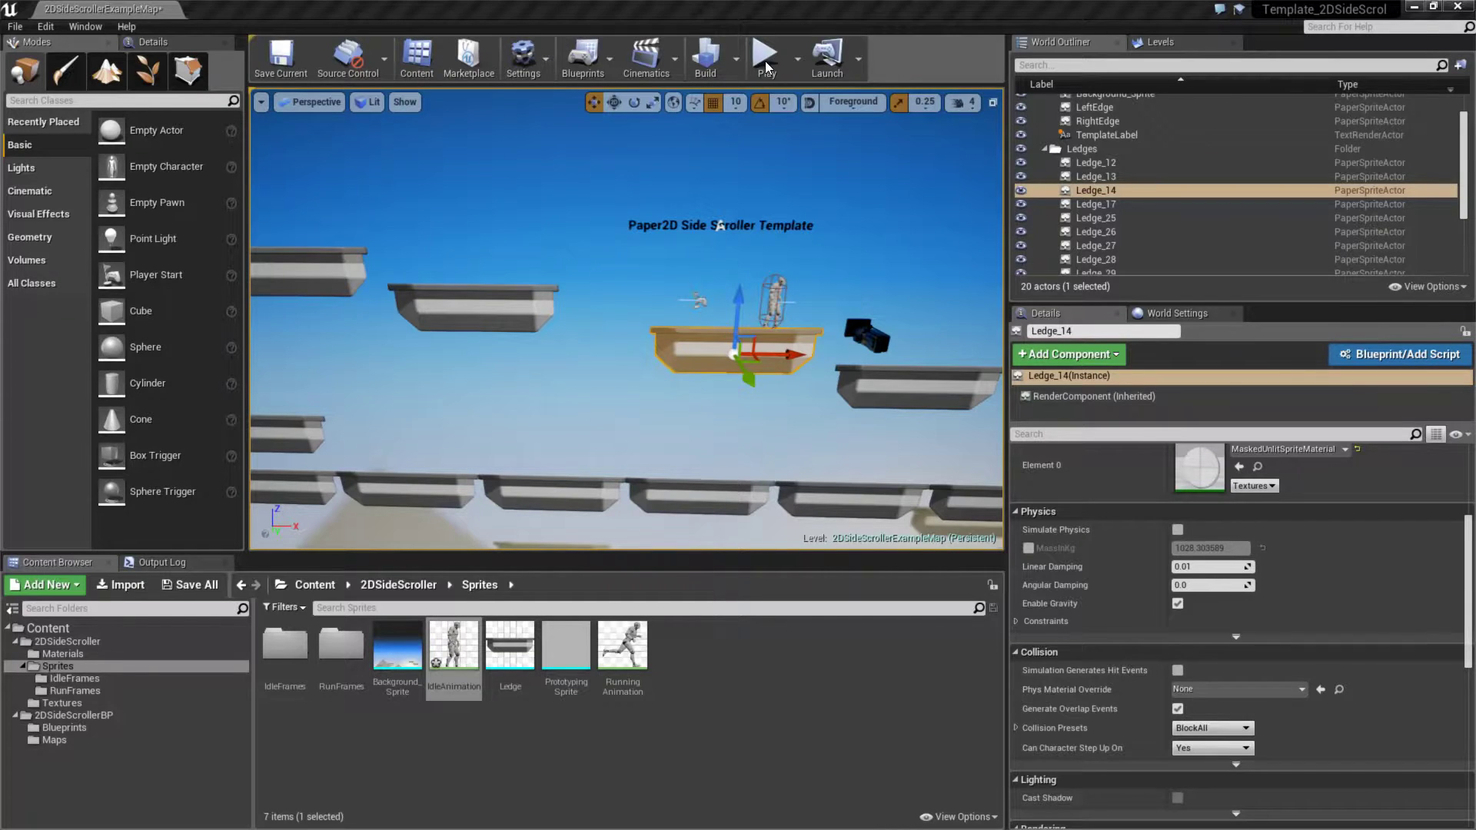
# Play-test the Paper2D side scroller level, running and jumping the character across the ledges, and end the play session
pyautogui.click(764, 61)
pyautogui.press('d')
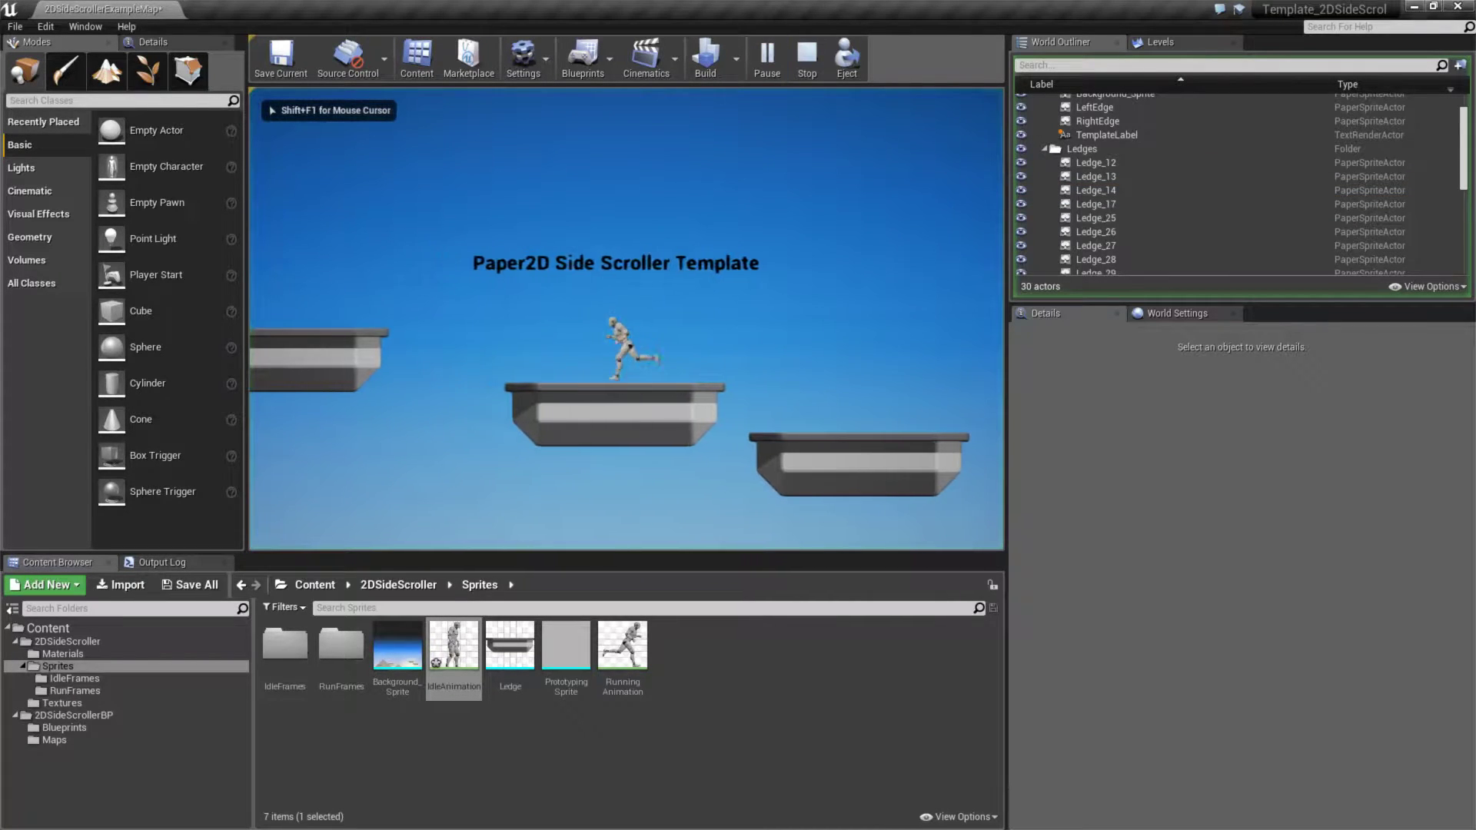
pyautogui.press('a')
pyautogui.press('d')
pyautogui.press('space')
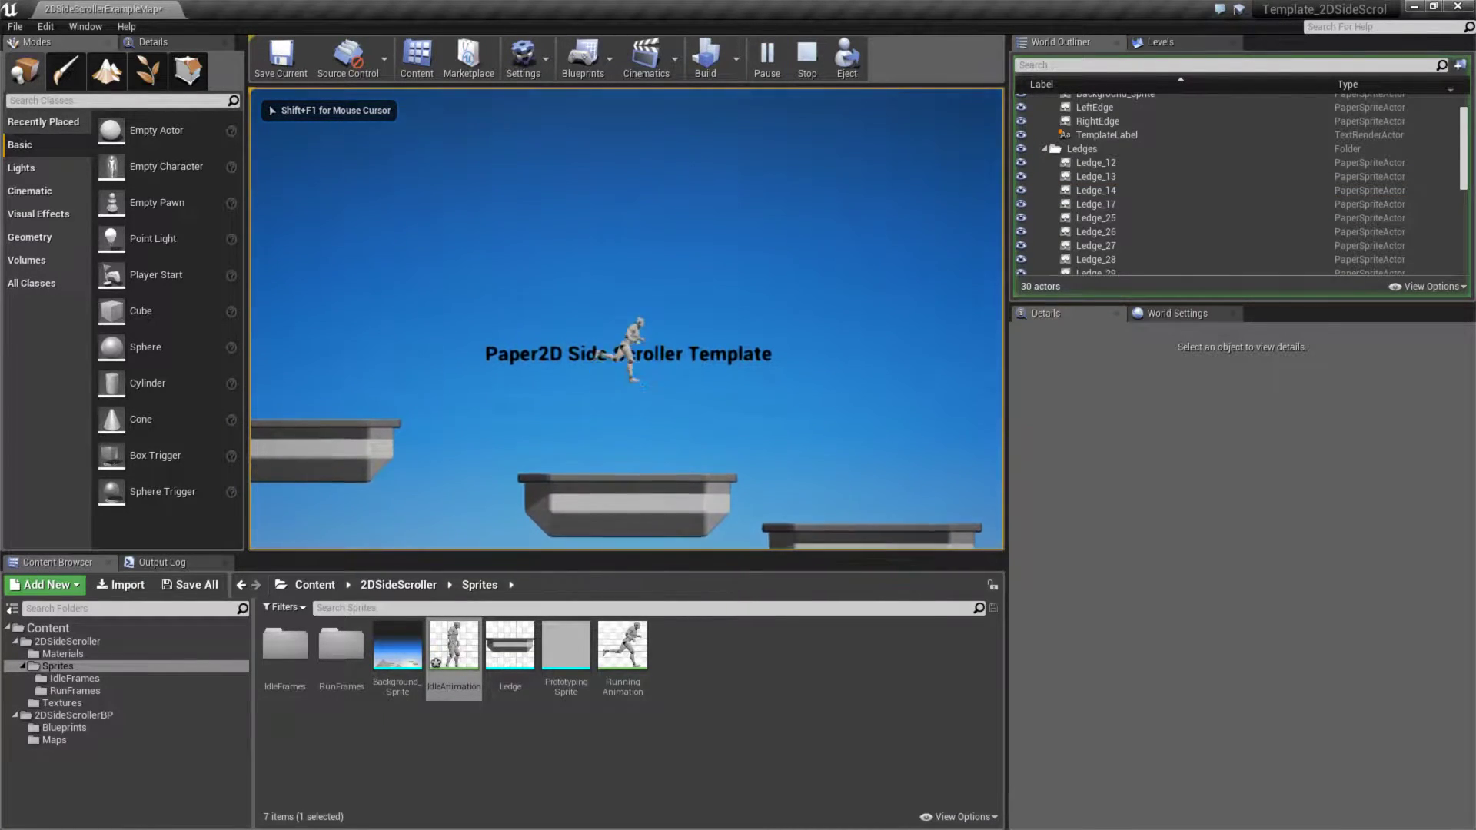
pyautogui.press('a')
pyautogui.press('space')
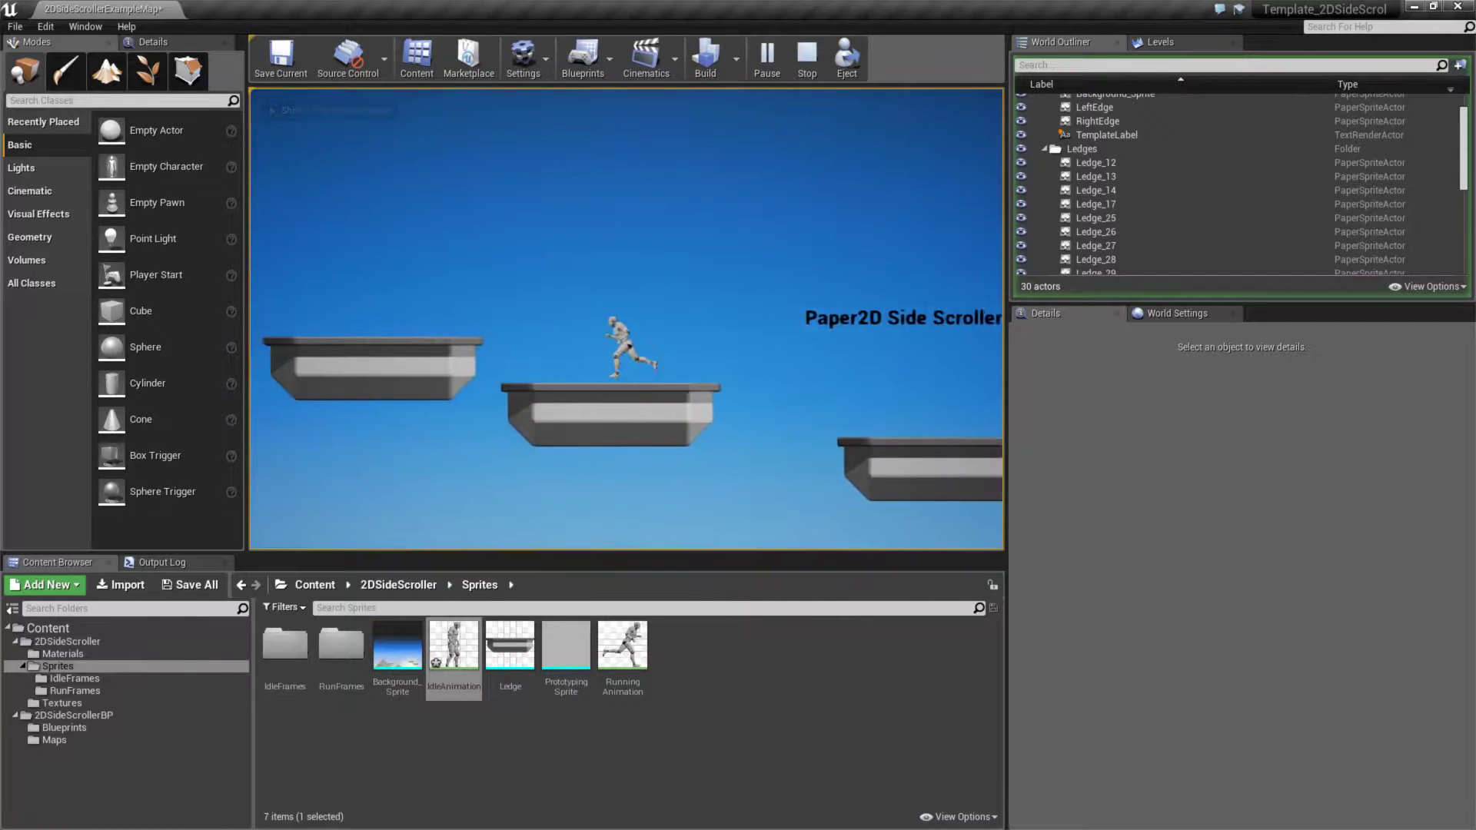
pyautogui.press('d')
pyautogui.press('a')
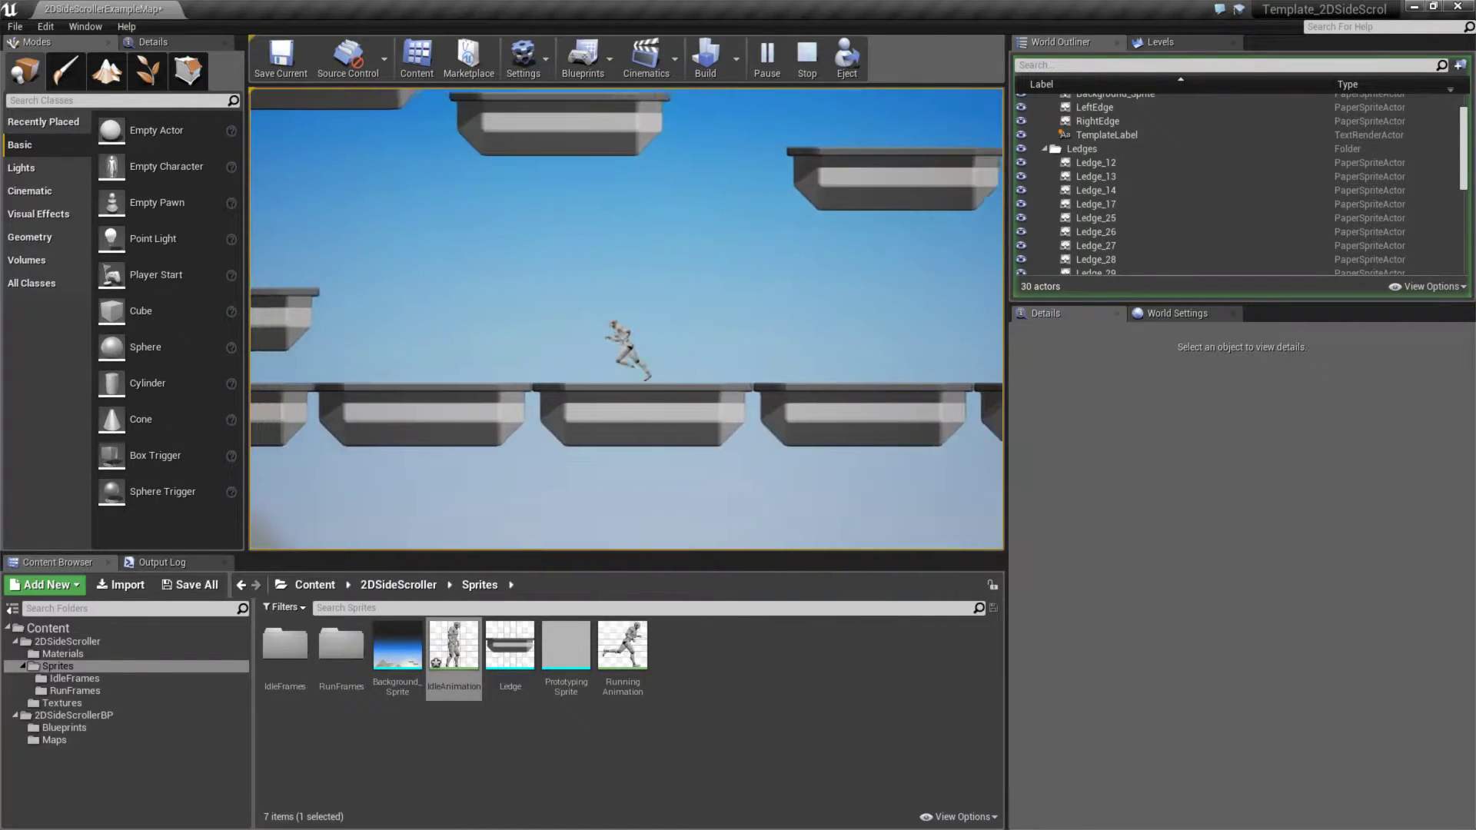
pyautogui.press('space')
pyautogui.press('a')
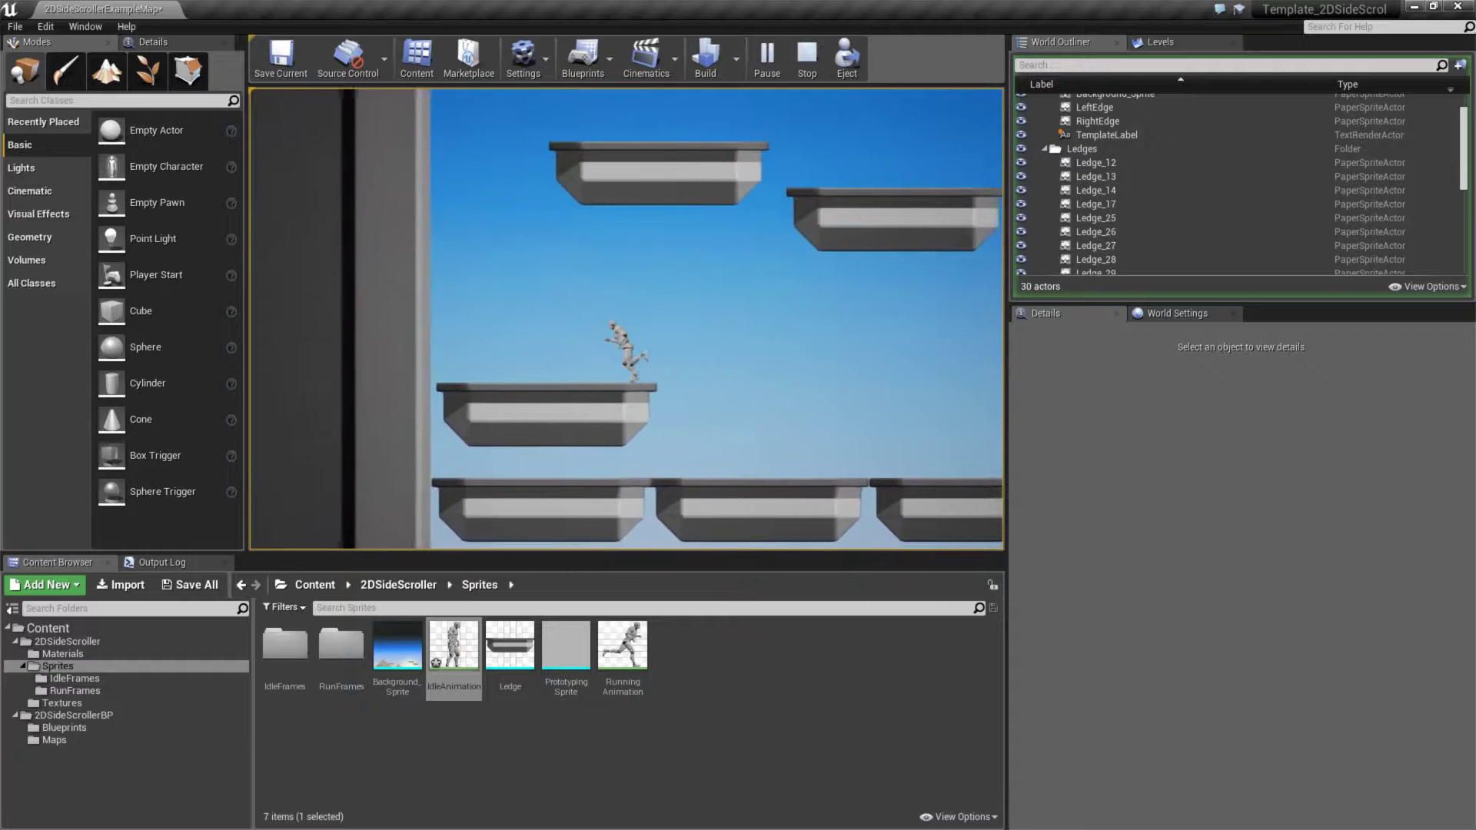
pyautogui.press('a')
pyautogui.press('d')
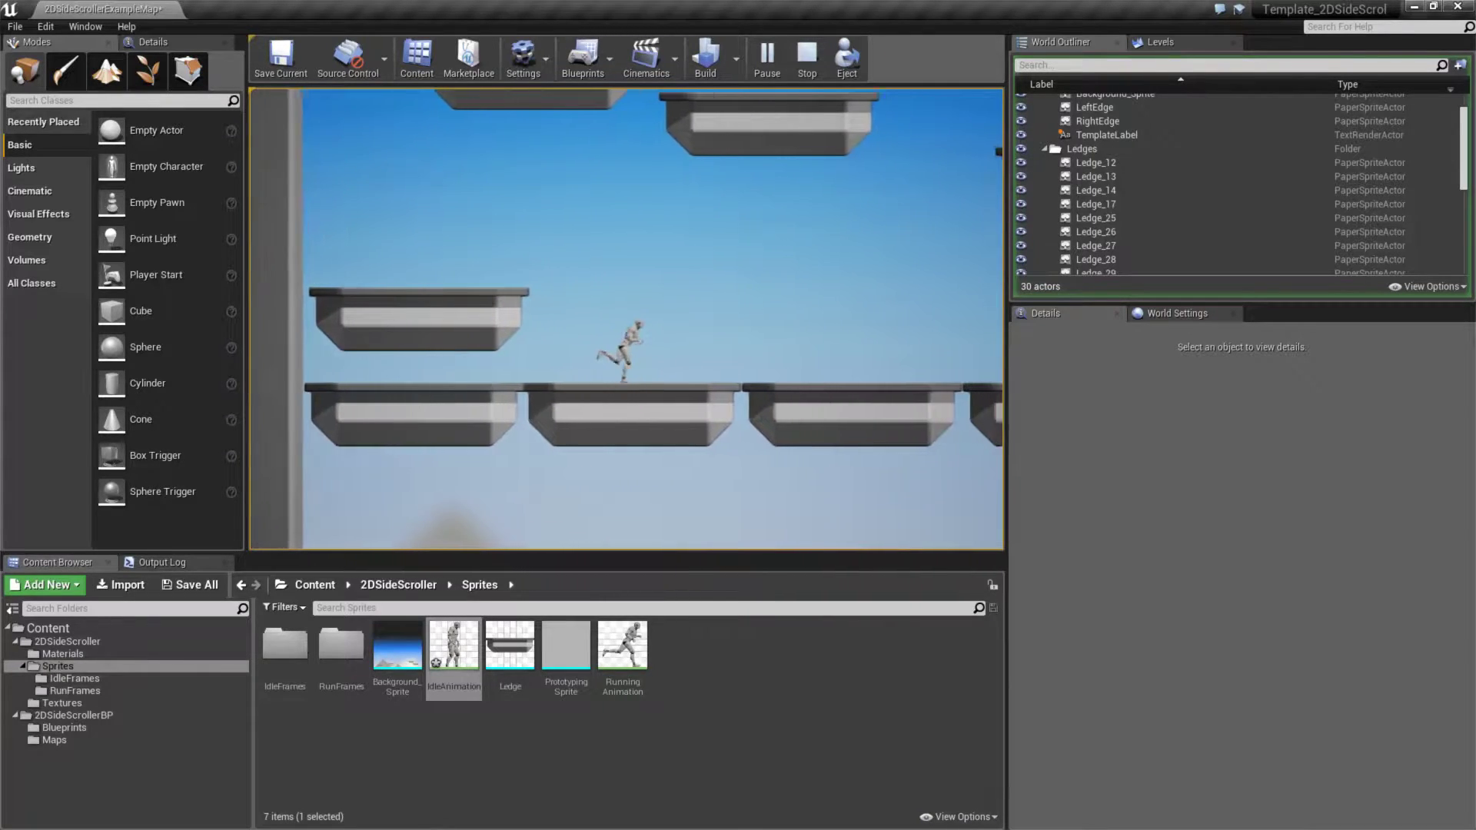
pyautogui.press('Escape')
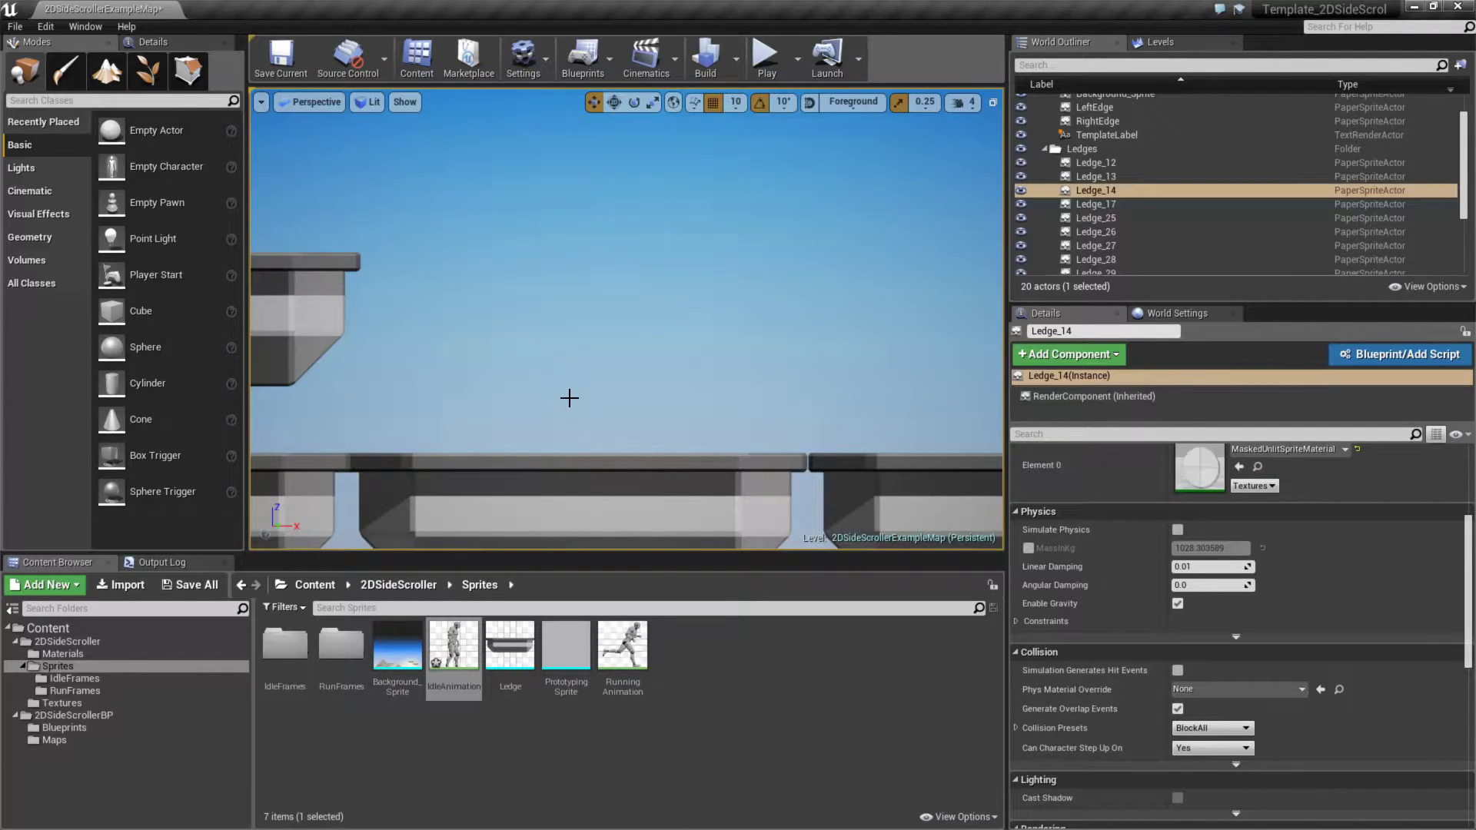
# Inspect the IdleAnimation flipbook's key frames and the Ledge sprite's collision geometry, closing each editor
pyautogui.doubleClick(456, 640)
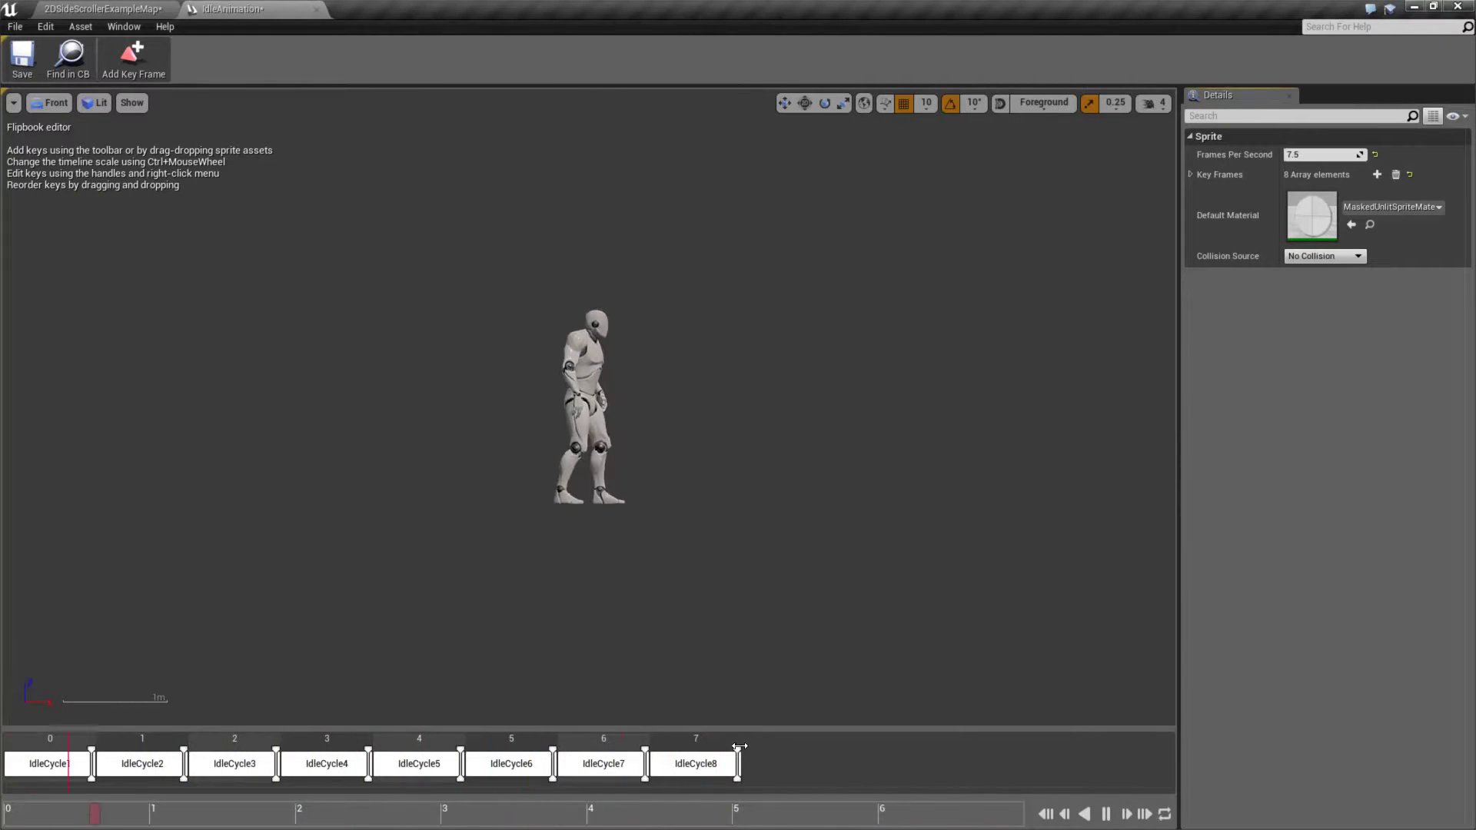
pyautogui.click(319, 10)
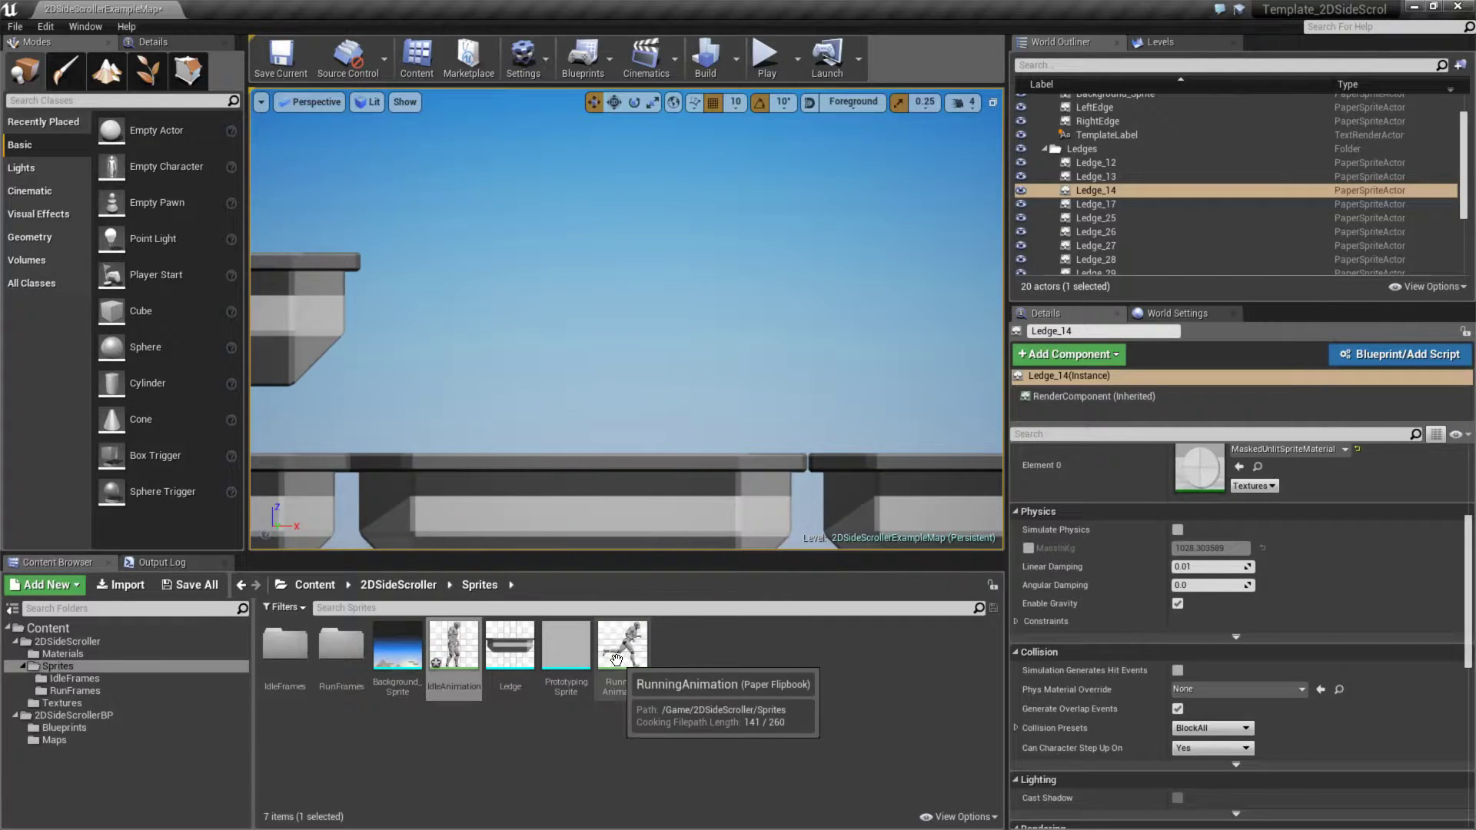
pyautogui.doubleClick(510, 643)
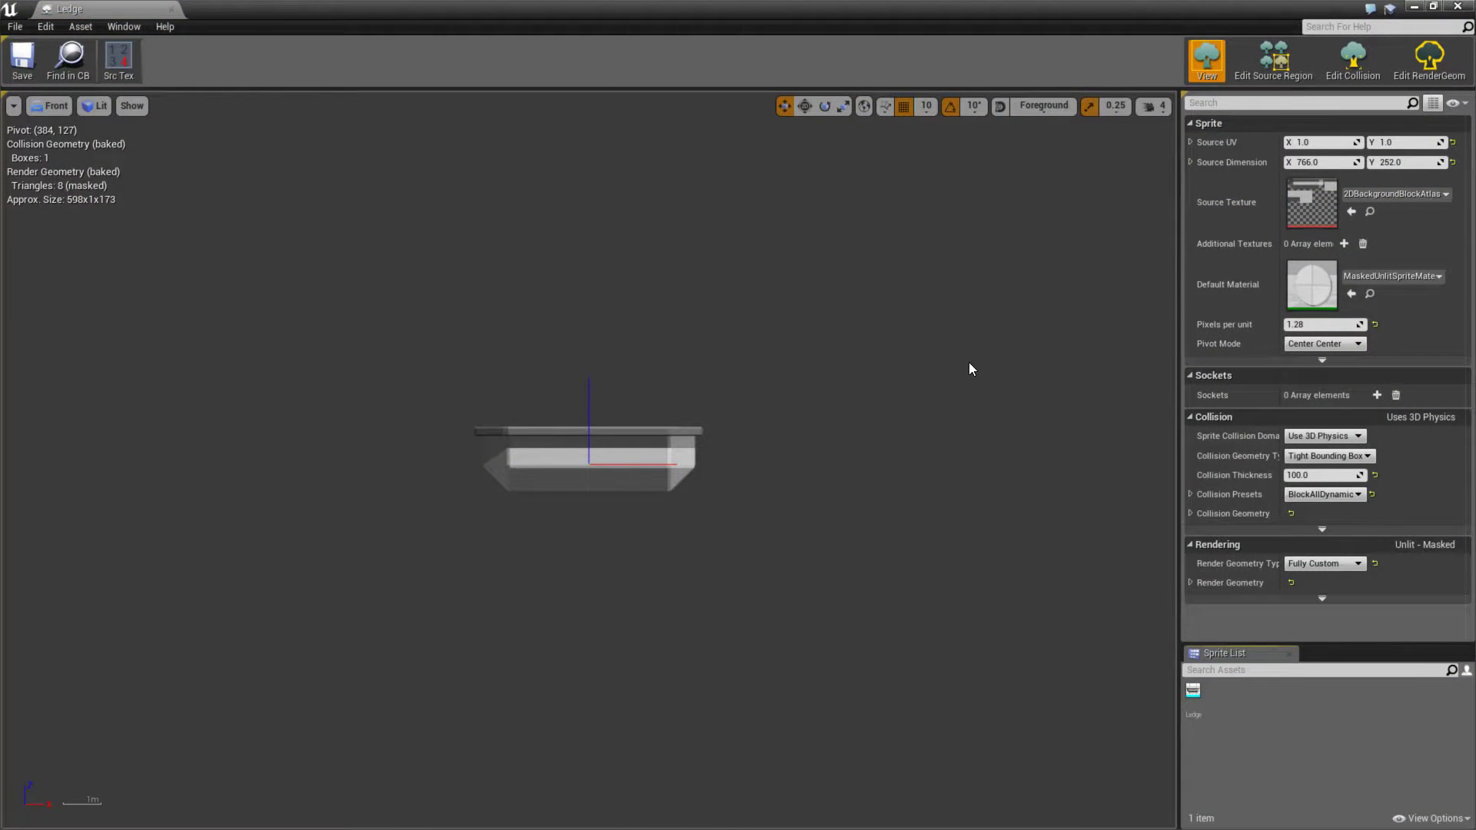
pyautogui.click(1359, 62)
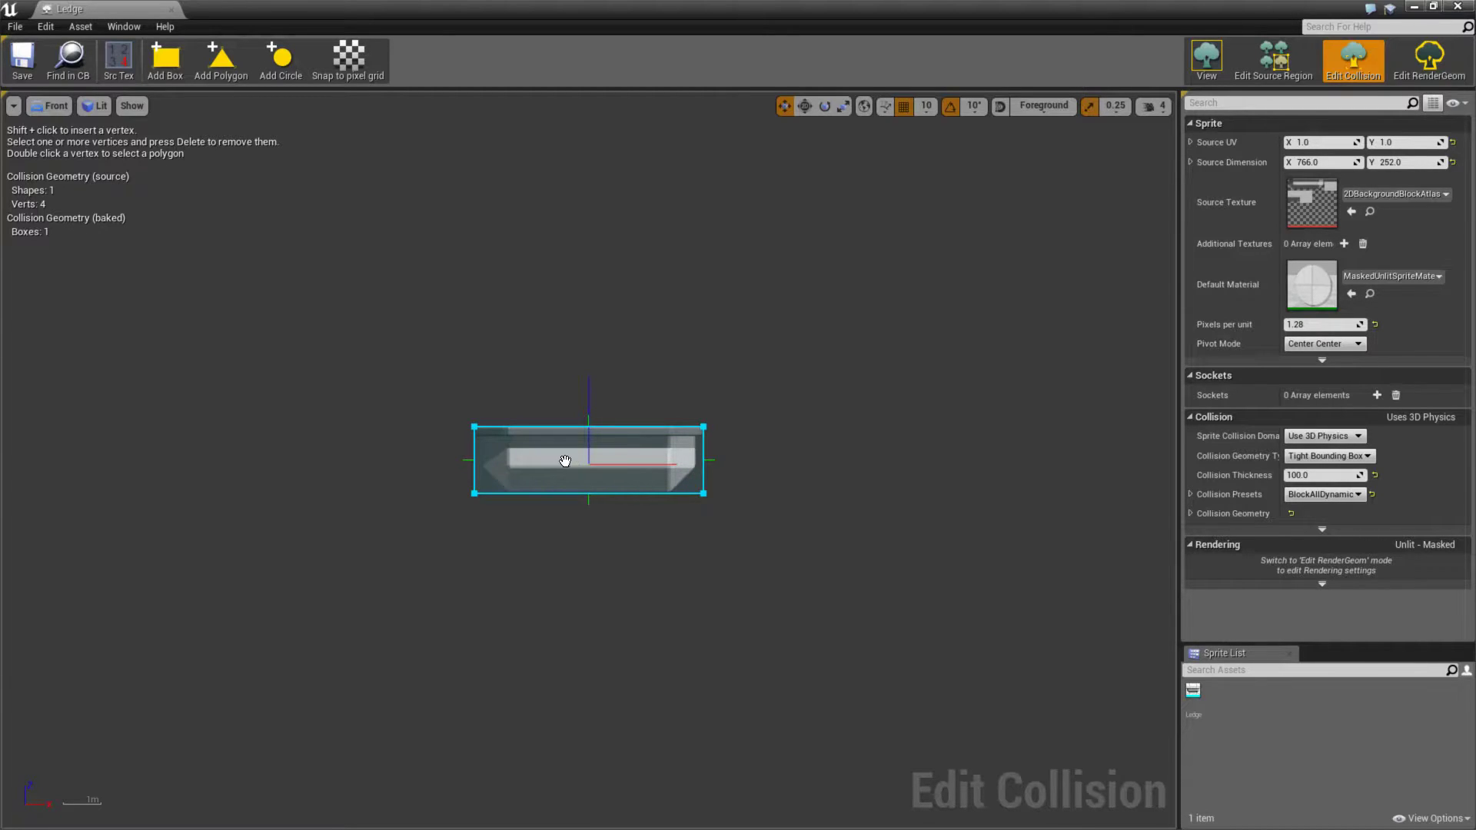
pyautogui.click(172, 10)
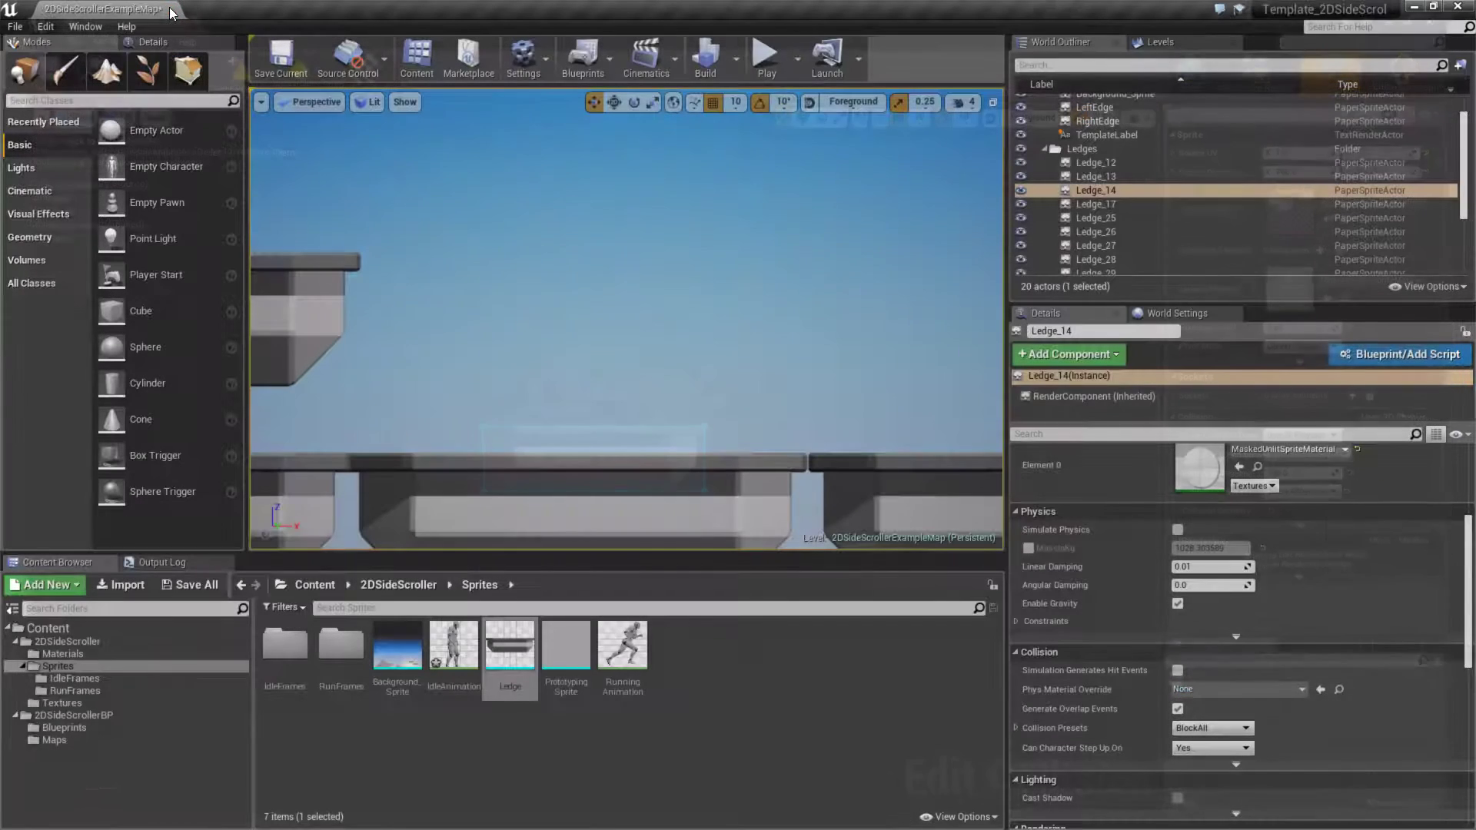
# Open the 2DSideScrollerCharacter blueprint from the 2DSideScrollerBP Blueprints folder and look over its event graph
pyautogui.press('s')
pyautogui.moveTo(703, 363); pyautogui.dragTo(711, 331, button='right')
pyautogui.moveTo(668, 385); pyautogui.dragTo(648, 377, button='right')
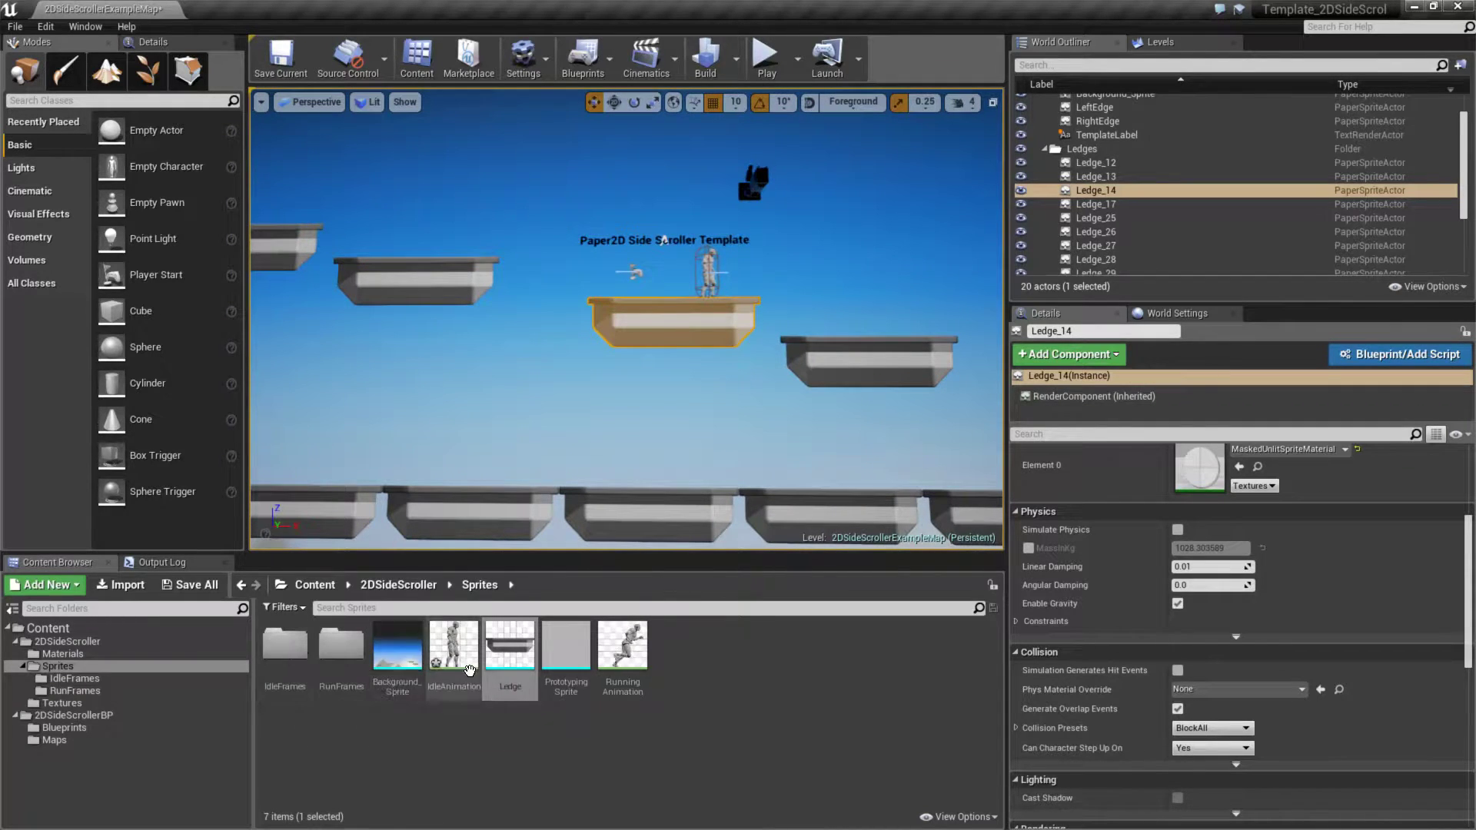
pyautogui.click(65, 715)
pyautogui.click(54, 727)
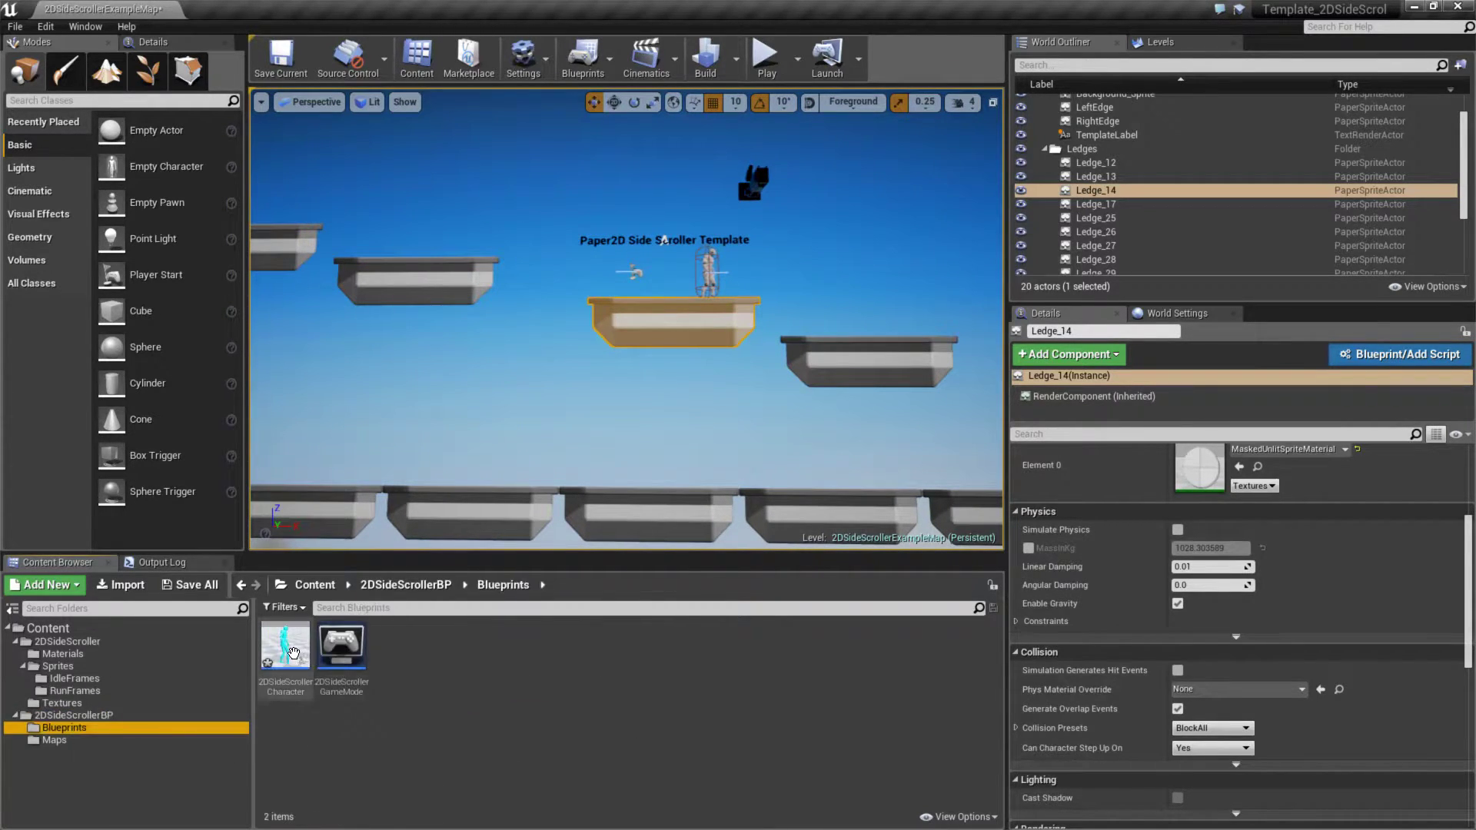
pyautogui.doubleClick(286, 650)
pyautogui.scroll(-2, 536, 285)
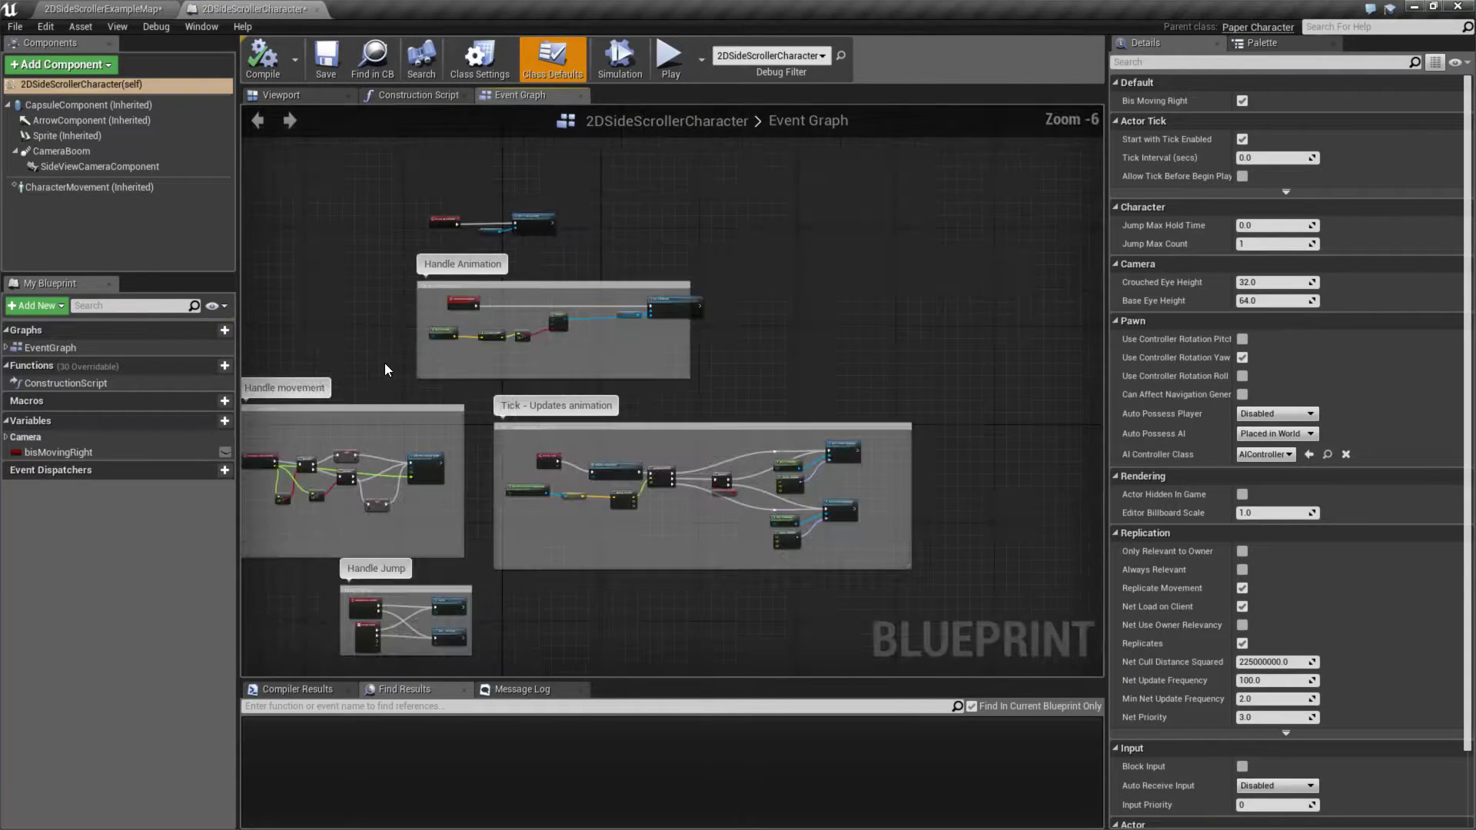
pyautogui.moveTo(634, 396); pyautogui.dragTo(722, 374, button='right')
pyautogui.scroll(1, 640, 356)
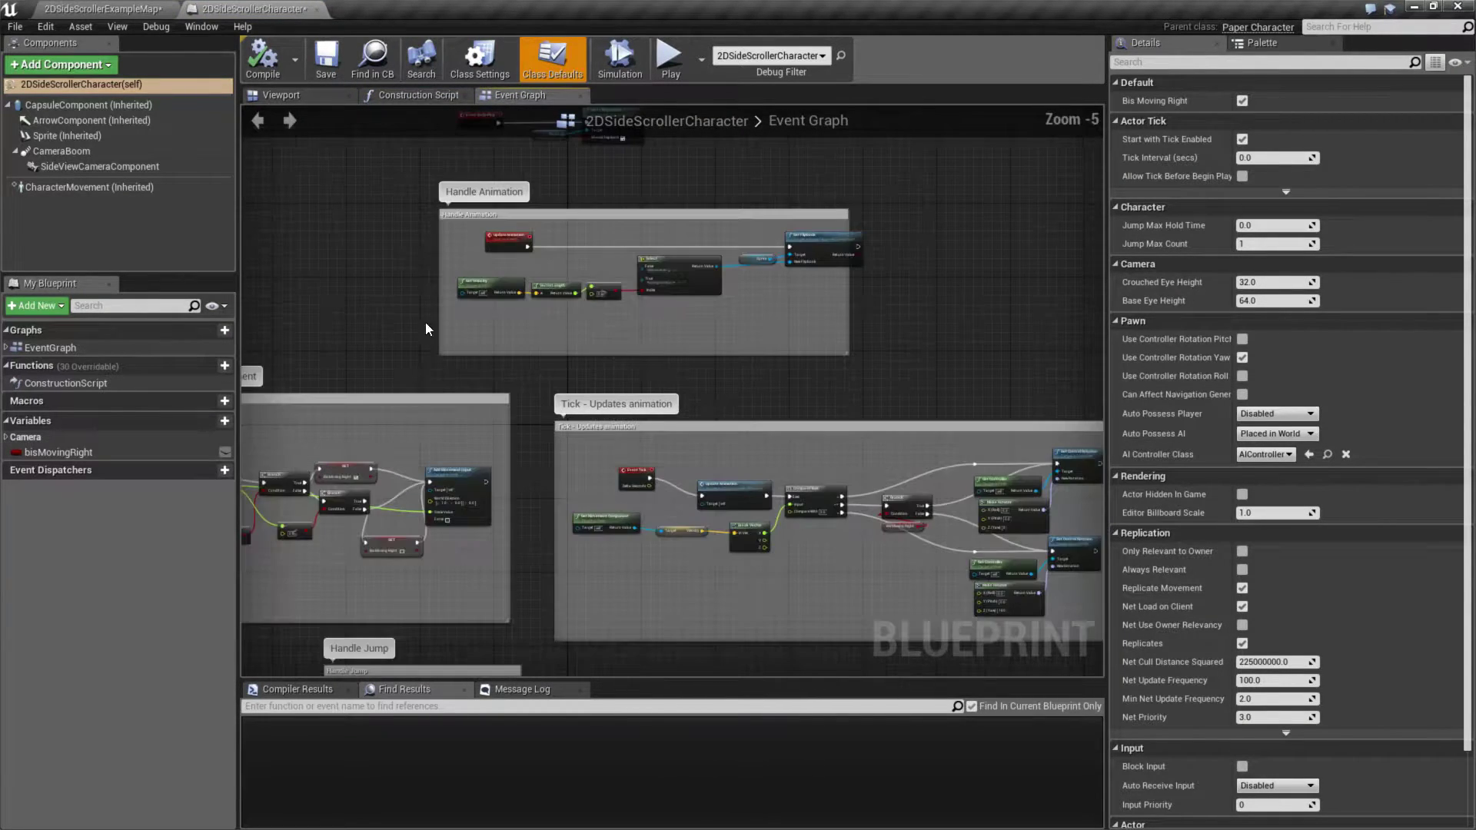
# Inspect the character's Sprite component in the blueprint's 3D preview from several angles
pyautogui.click(277, 96)
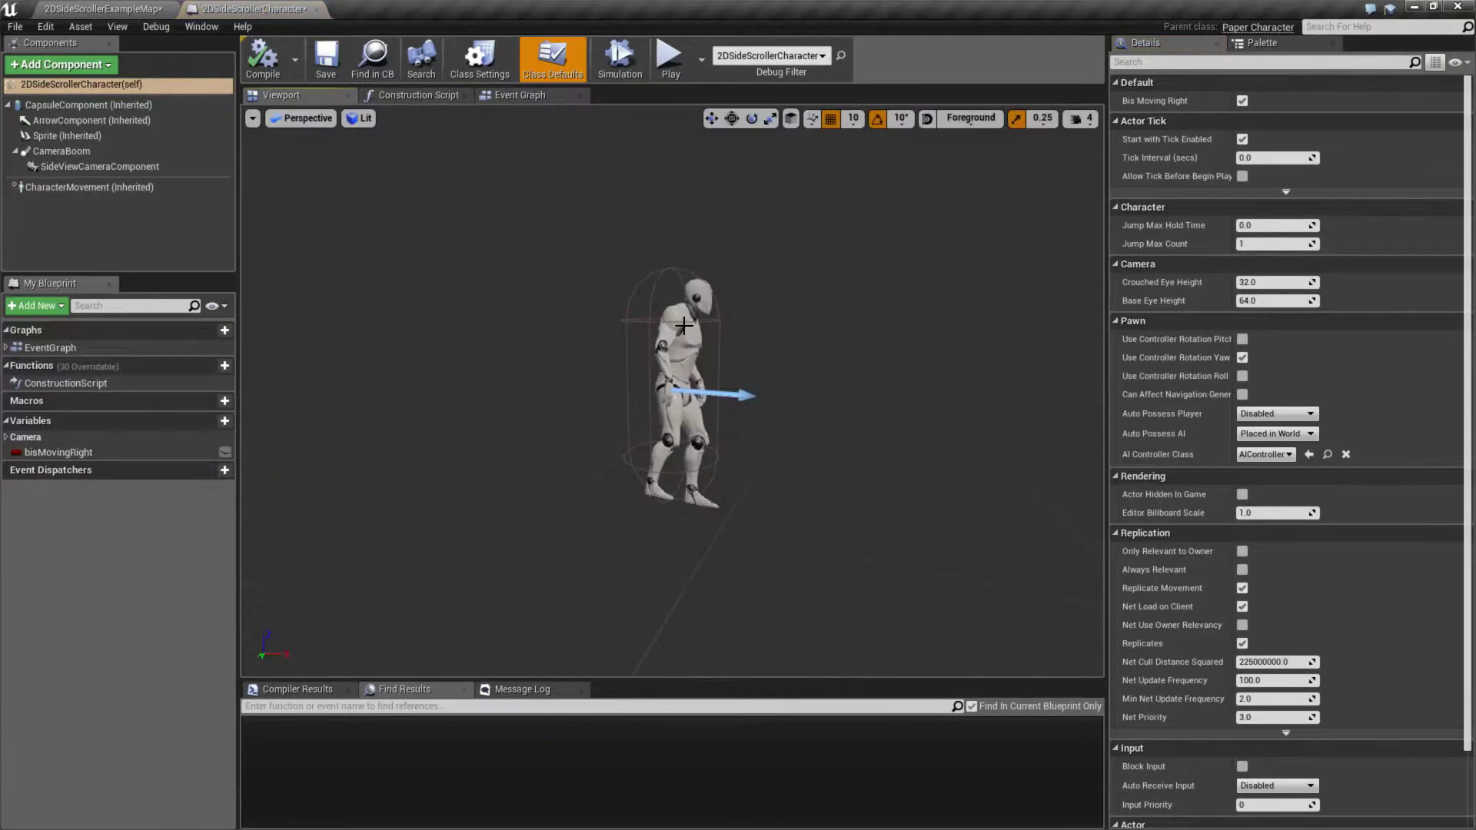
pyautogui.click(671, 330)
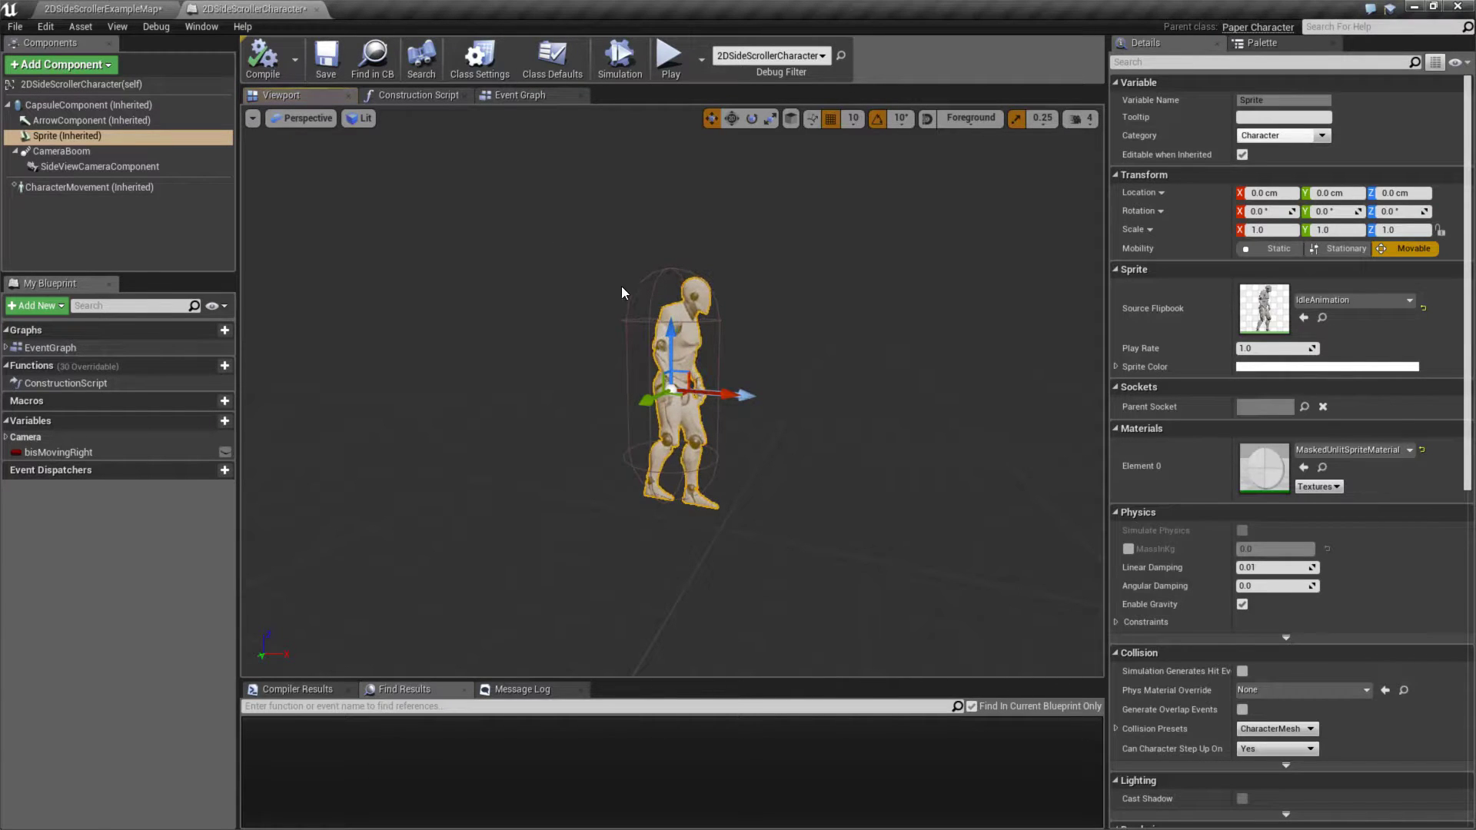
pyautogui.keyDown('alt'); pyautogui.moveTo(782, 327); pyautogui.dragTo(538, 323); pyautogui.keyUp('alt')
pyautogui.moveTo(853, 331); pyautogui.dragTo(782, 327)
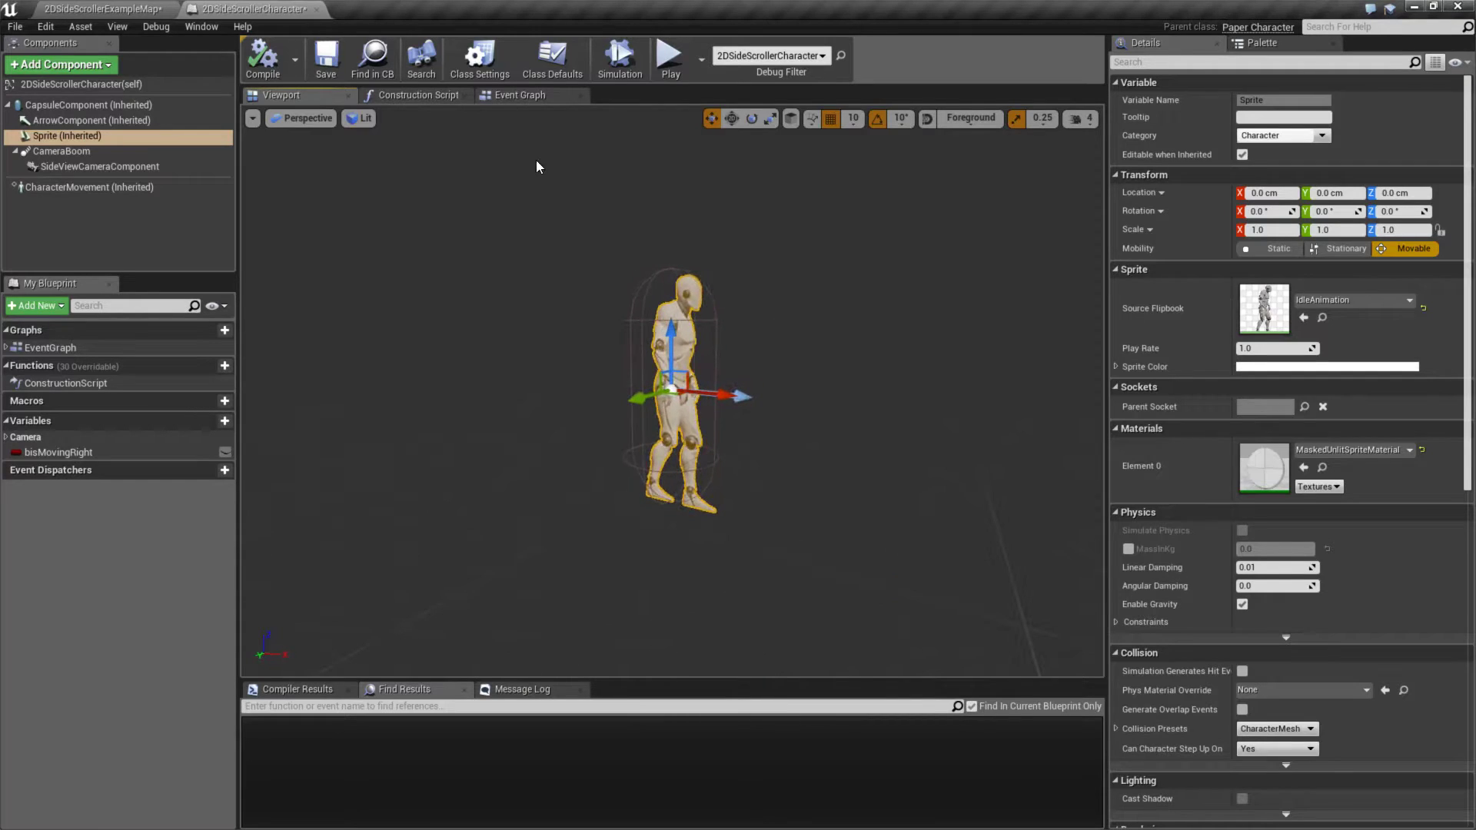
# Review the Handle movement, Handle Jump and Tick - Updates animation sections of the character's event graph
pyautogui.click(533, 94)
pyautogui.moveTo(362, 335); pyautogui.dragTo(529, 212, button='right')
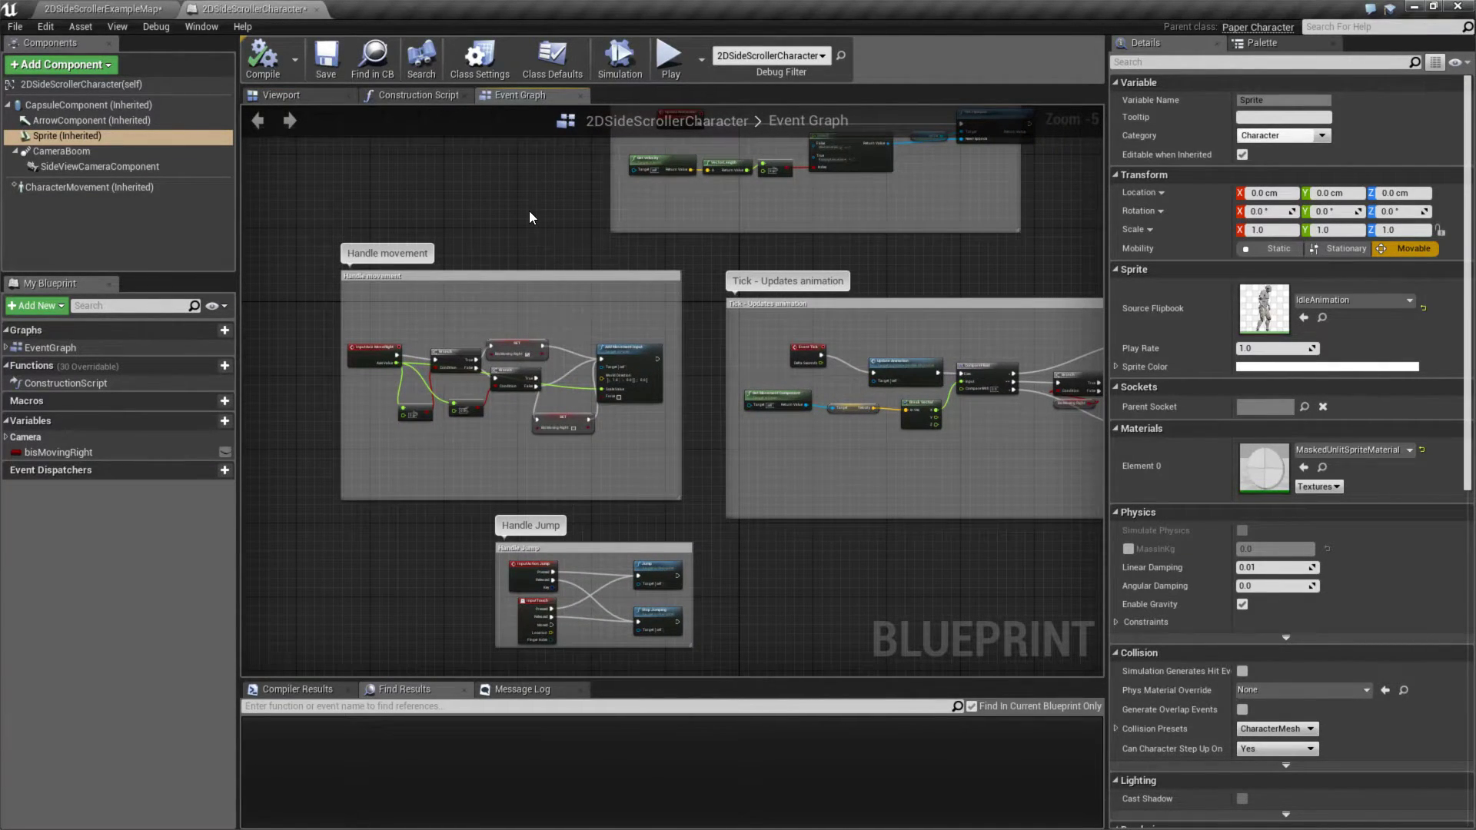
pyautogui.moveTo(926, 254); pyautogui.dragTo(813, 200, button='right')
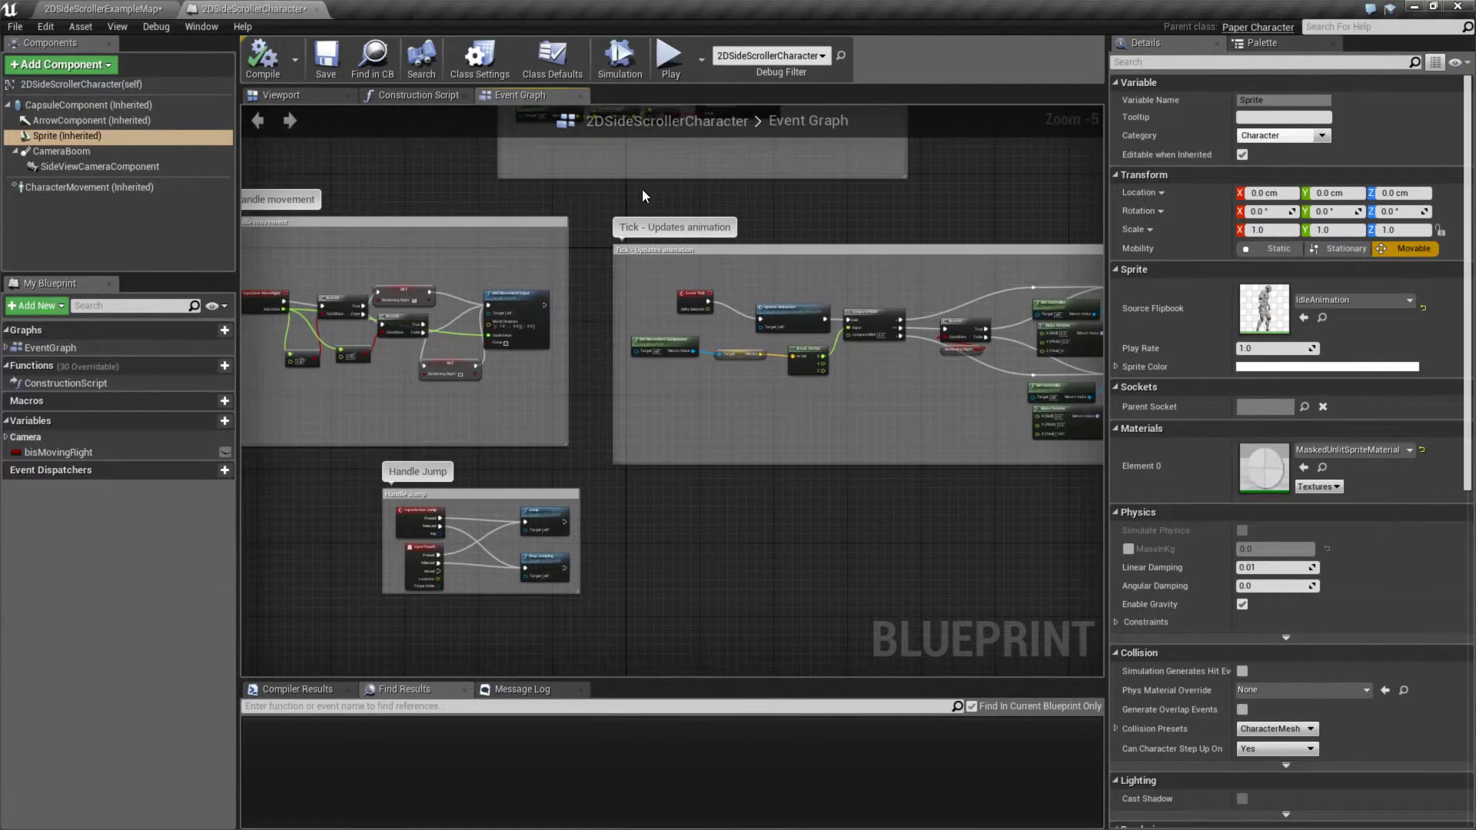
pyautogui.click(292, 8)
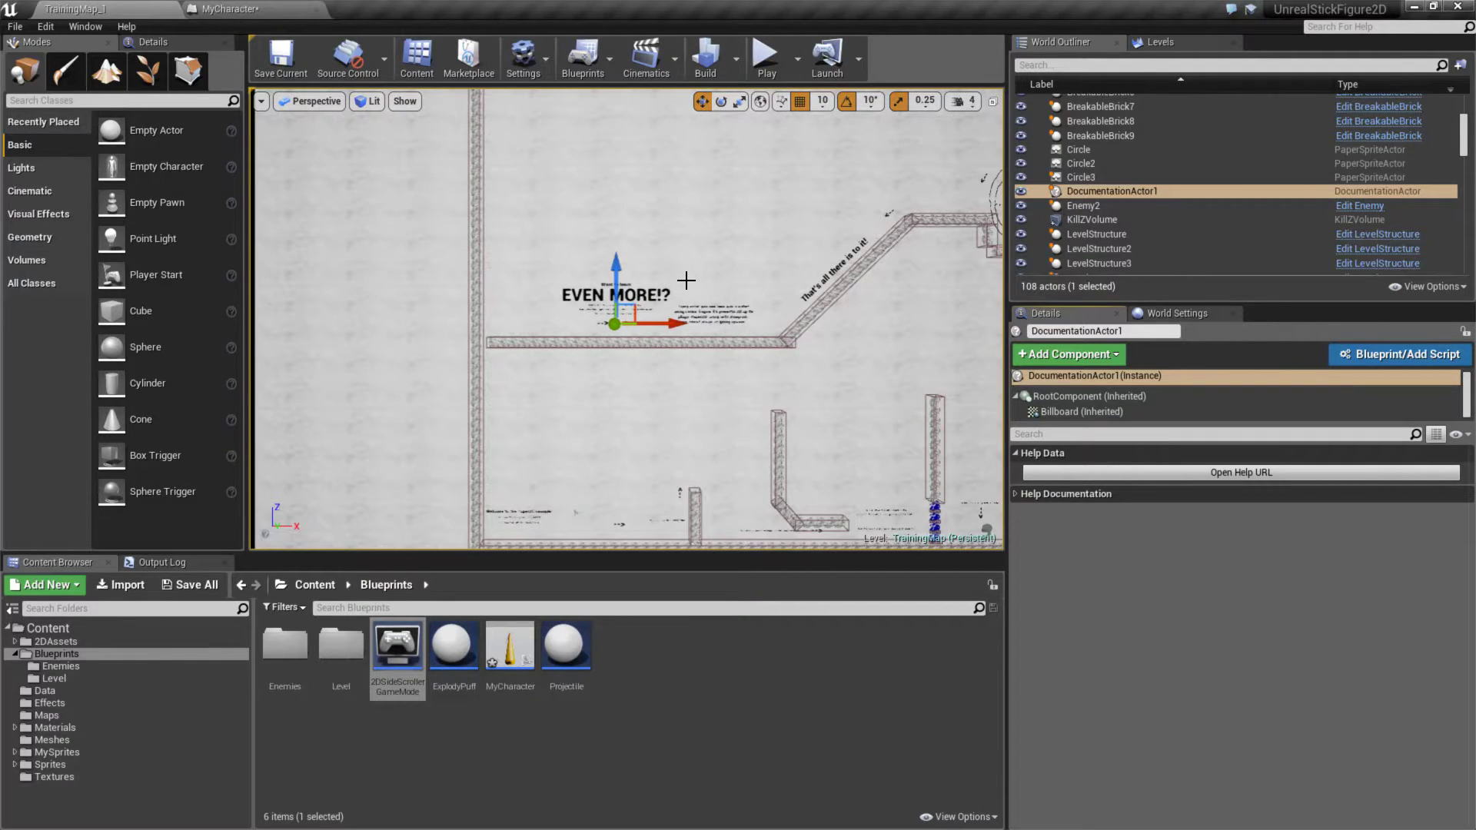
# Play-test the TrainingMap level in the UnrealStickFigure2D project, running the stick figure back and forth and jumping over the first brick wall
pyautogui.click(764, 59)
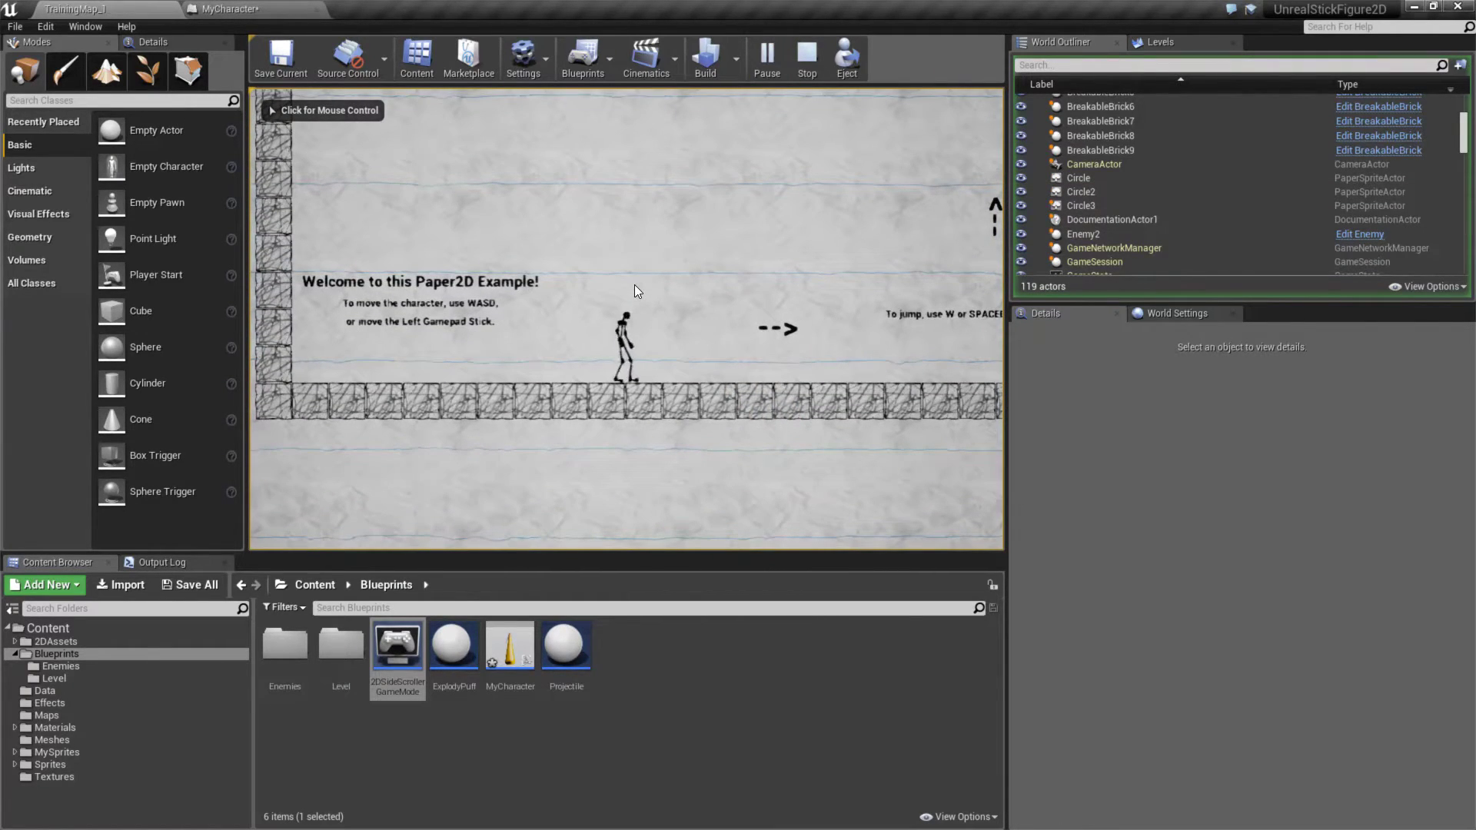
pyautogui.click(634, 291)
pyautogui.press('a')
pyautogui.press('d')
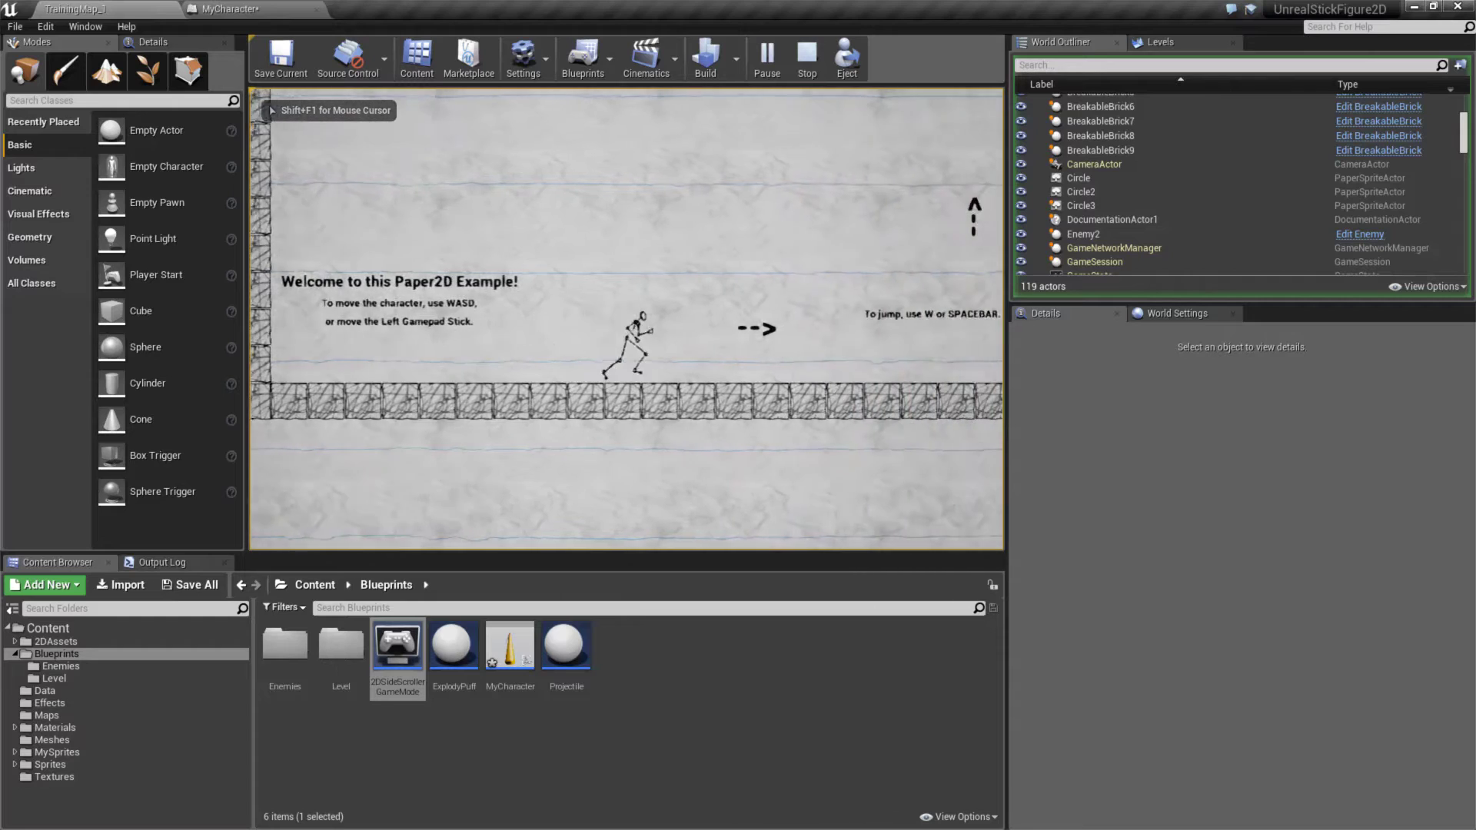
pyautogui.press('space')
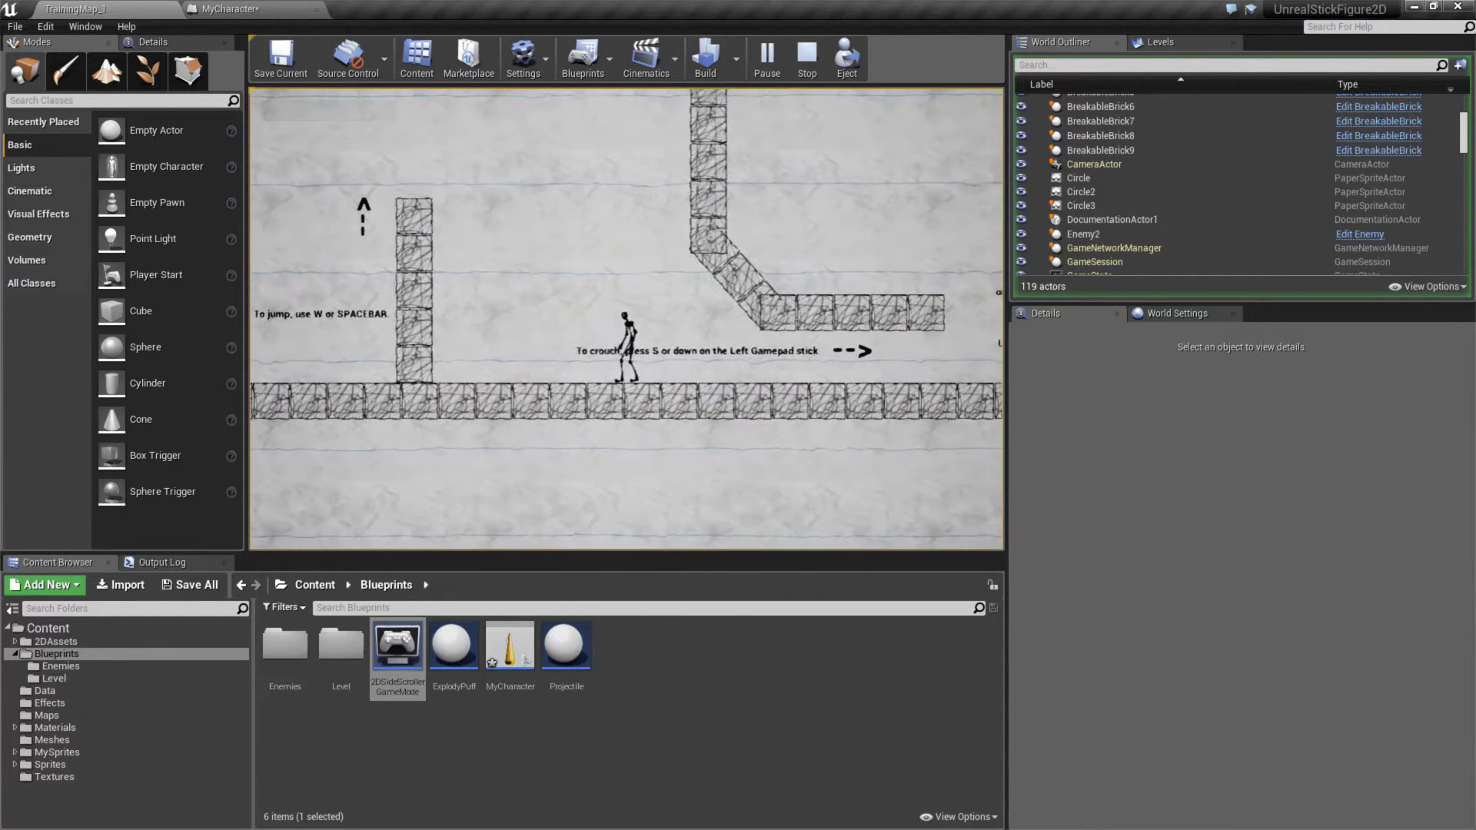
pyautogui.press('a')
pyautogui.press('d')
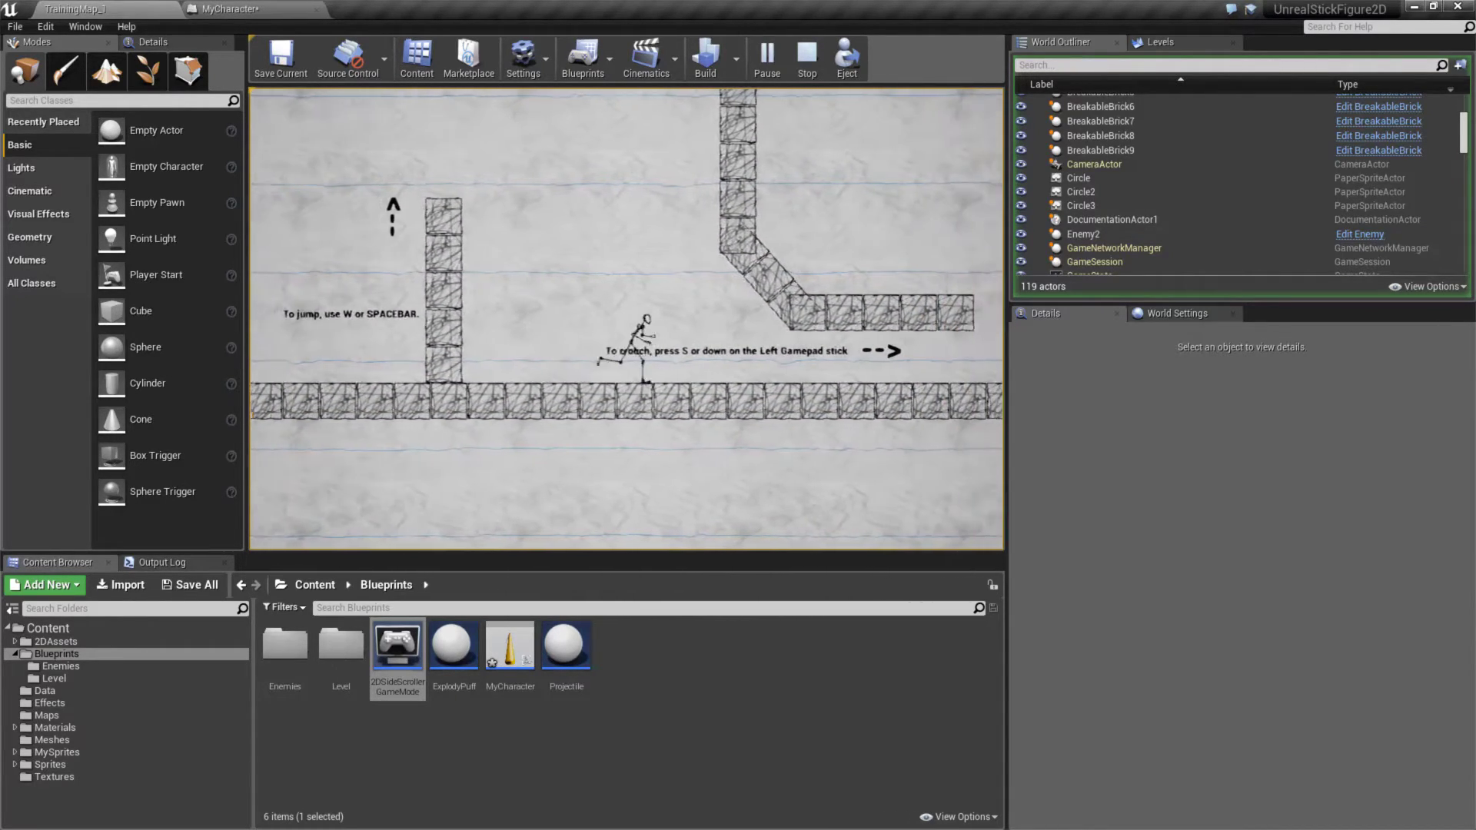
pyautogui.press('a')
pyautogui.press('space')
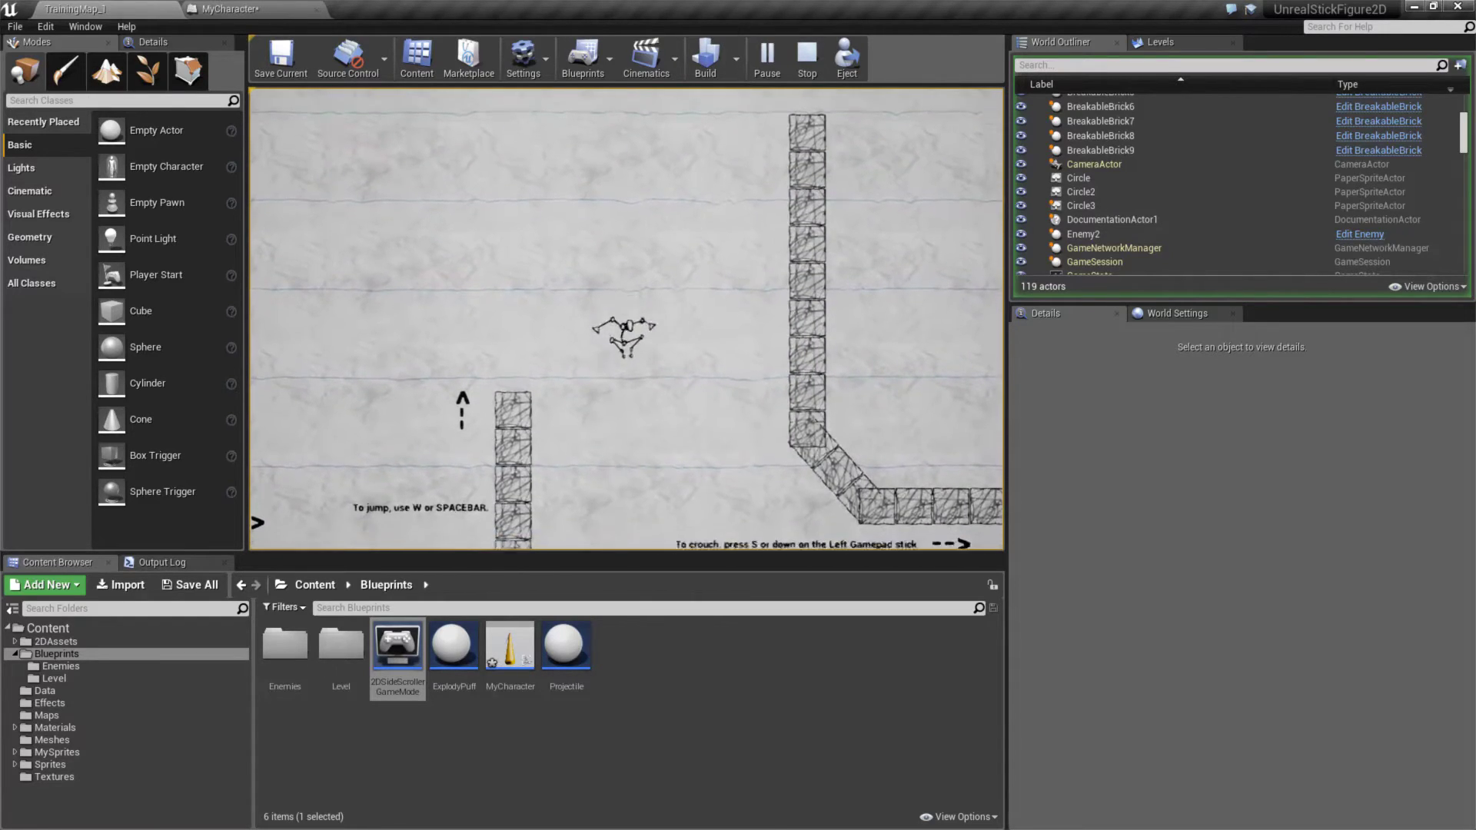
# Move the stick figure crouched under the low brick overhang toward the blue bricks
pyautogui.press('d')
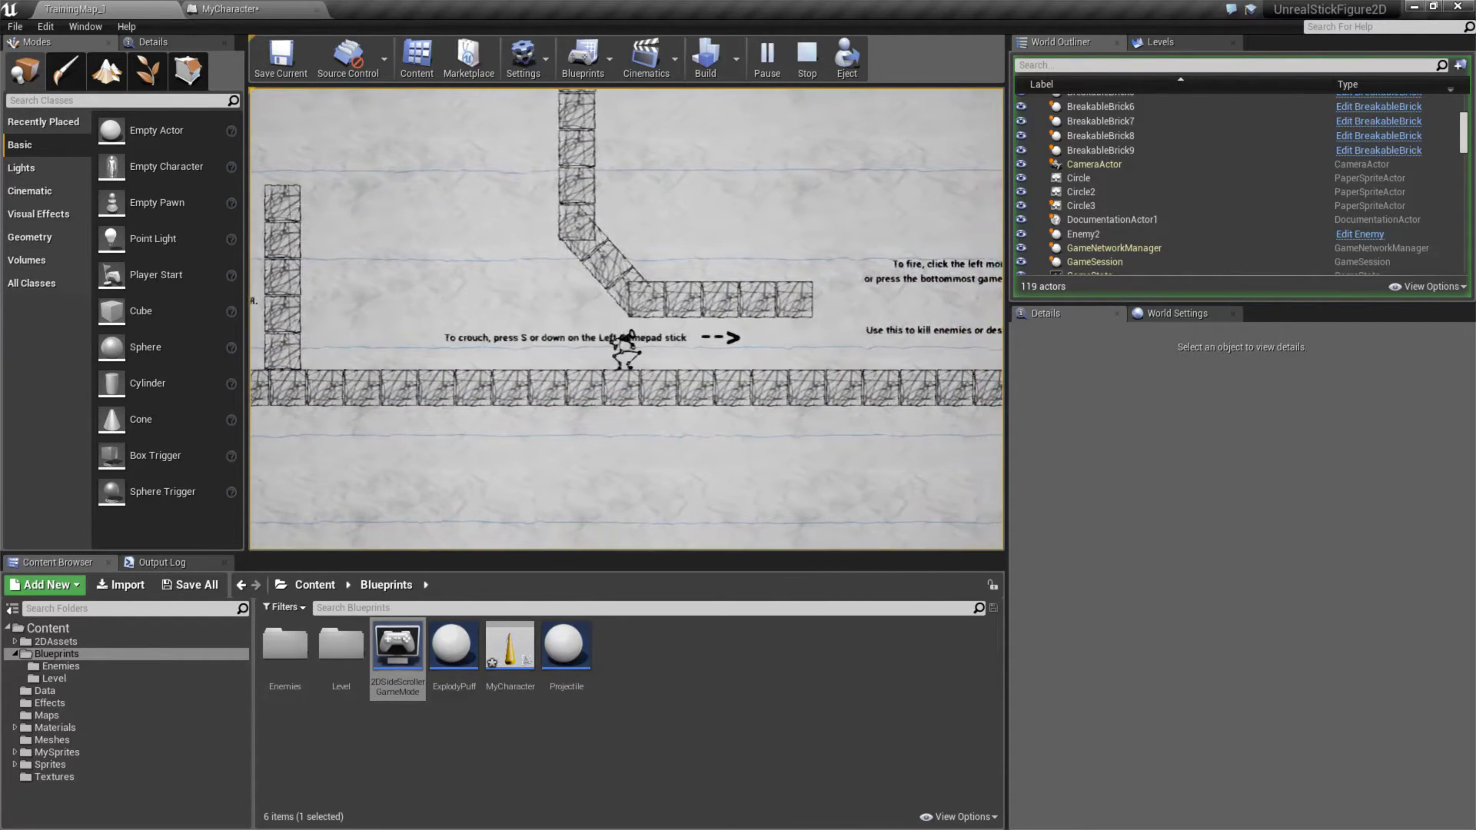
pyautogui.press('d')
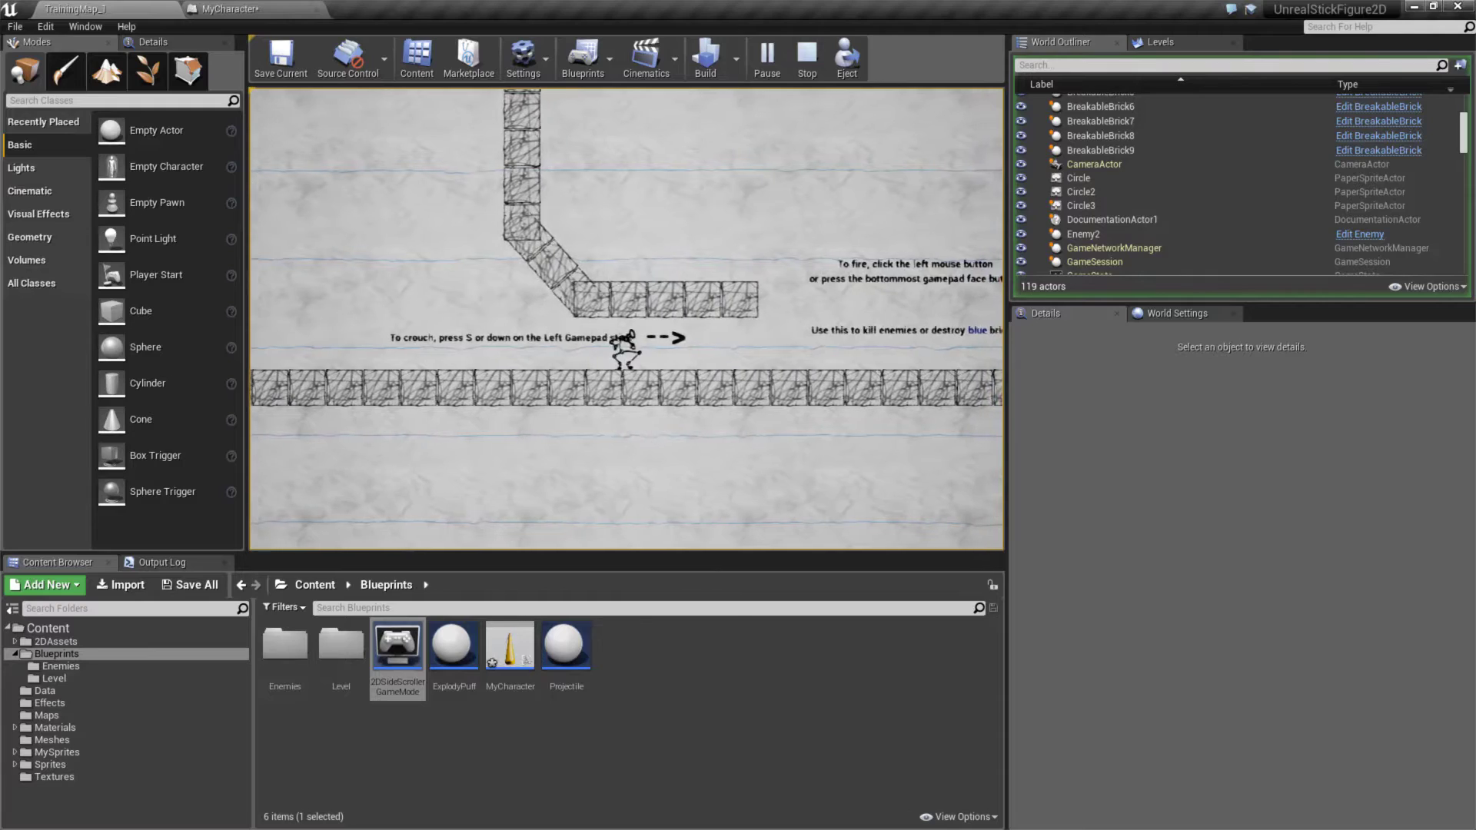
pyautogui.press('d')
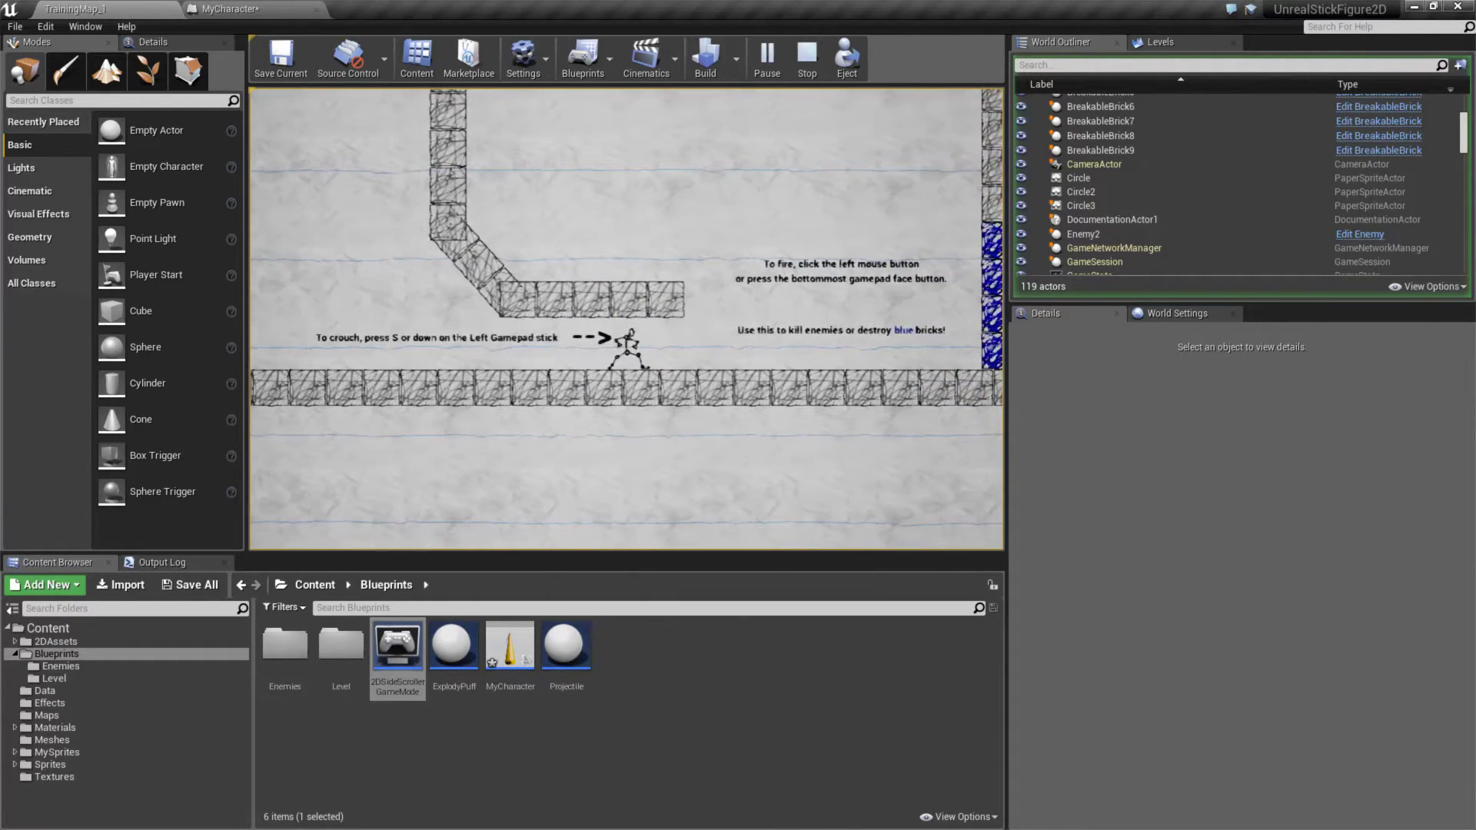
pyautogui.press('d')
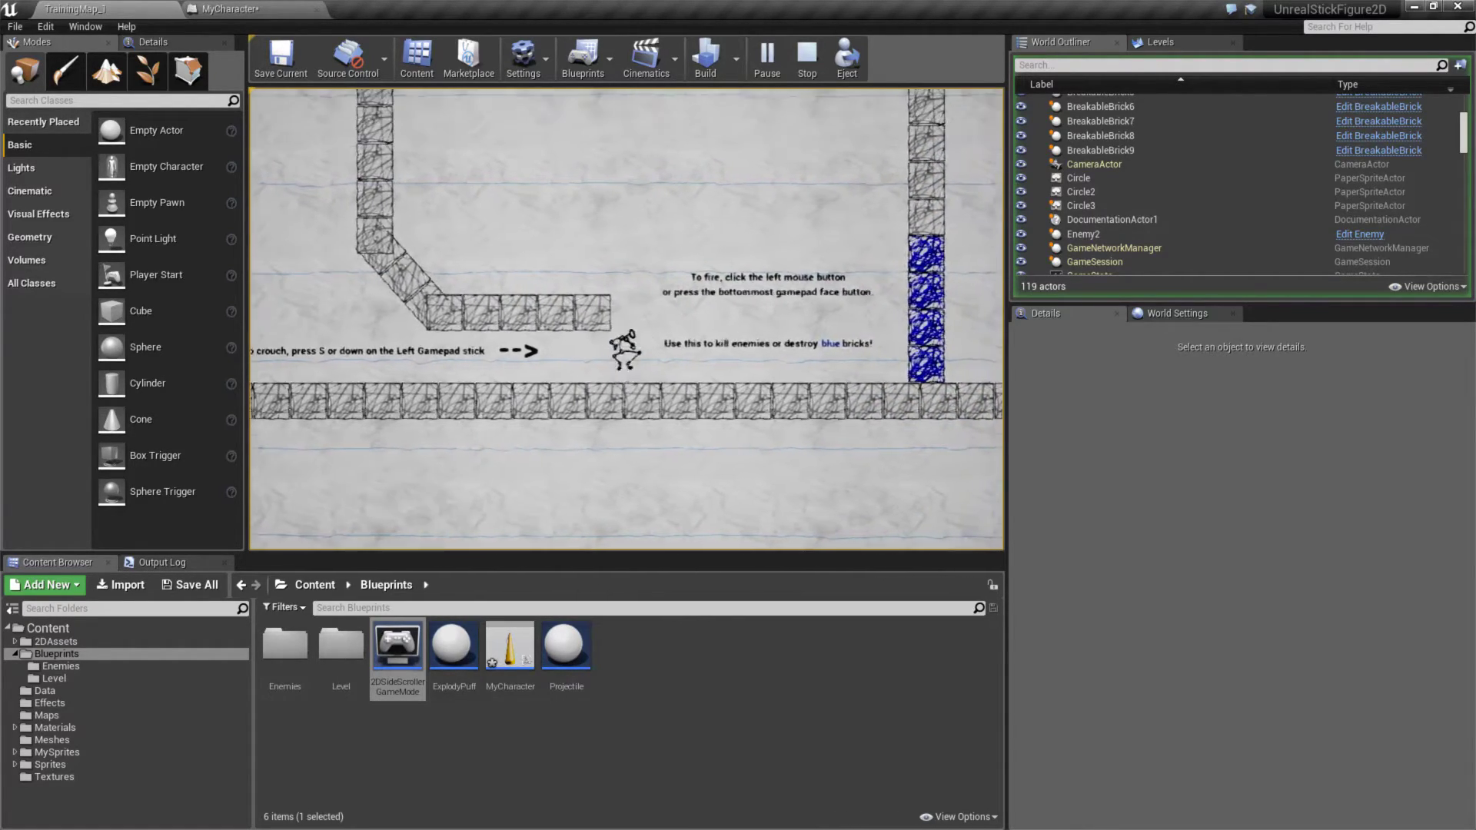
# Advance the stick figure past the blue bricks and the enemy, wall-jump up the brick shaft and head for the lift
pyautogui.press('space')
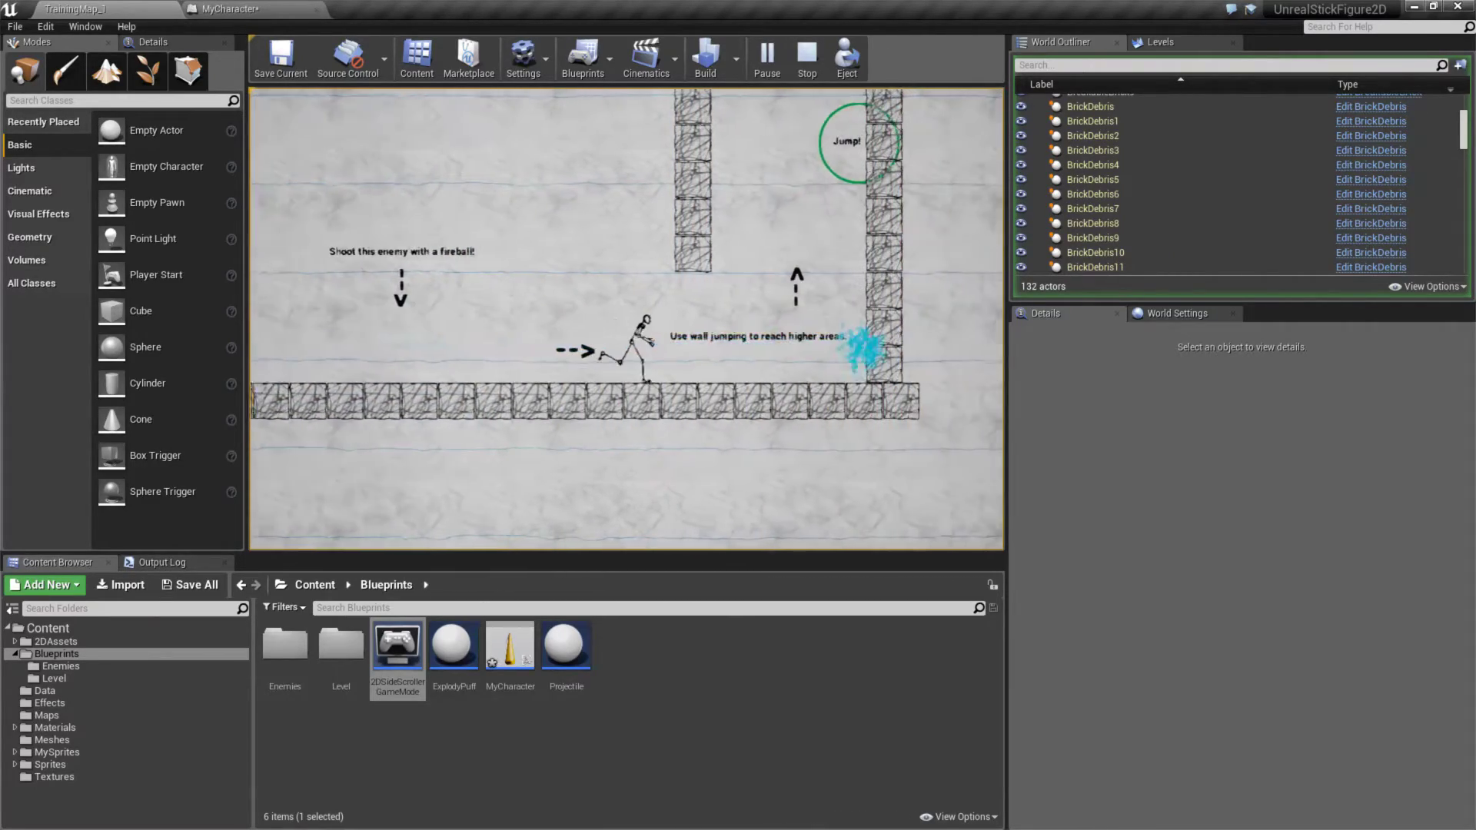
pyautogui.press('space')
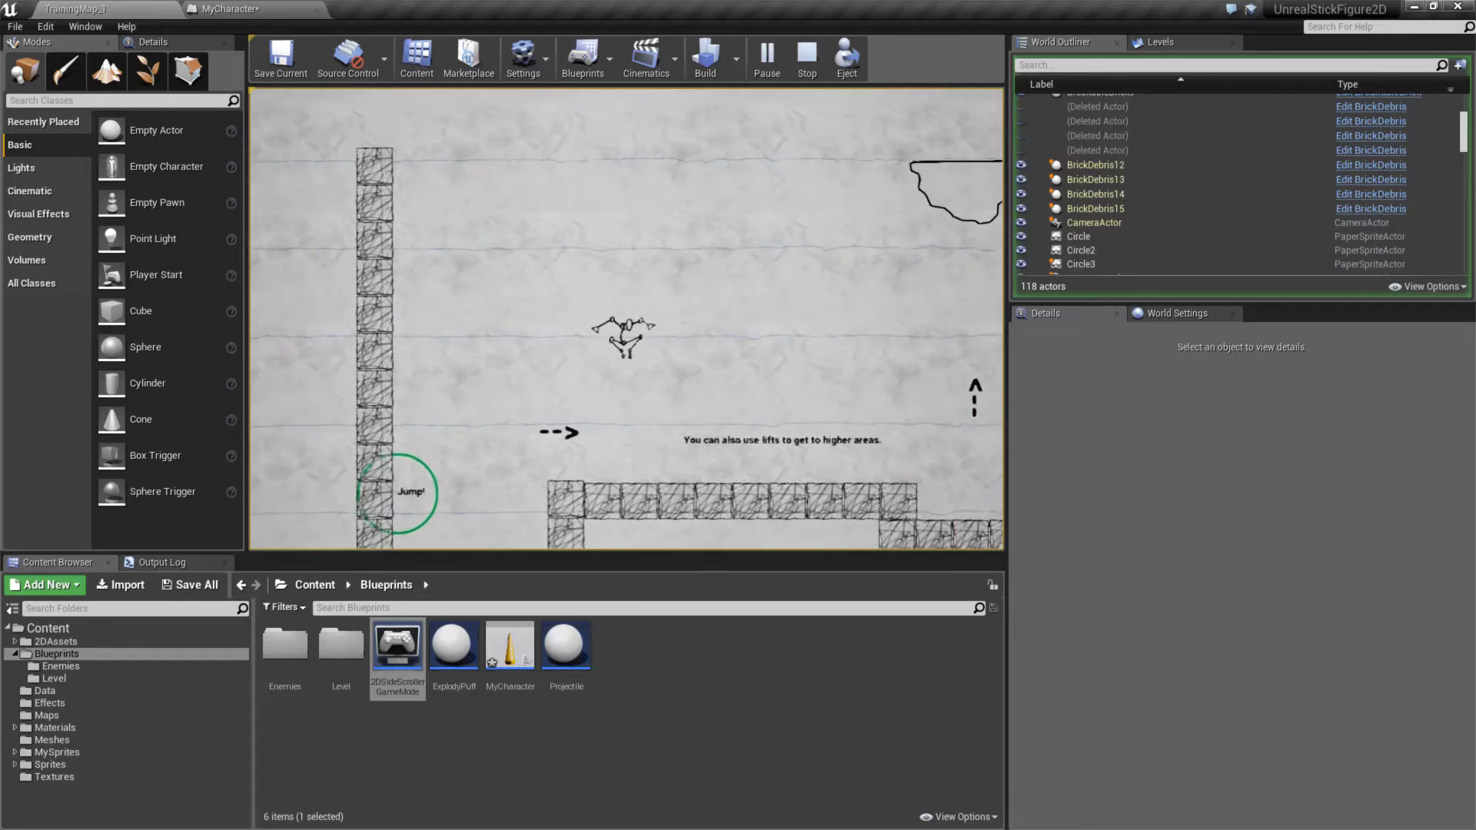
pyautogui.press('d')
pyautogui.press('space')
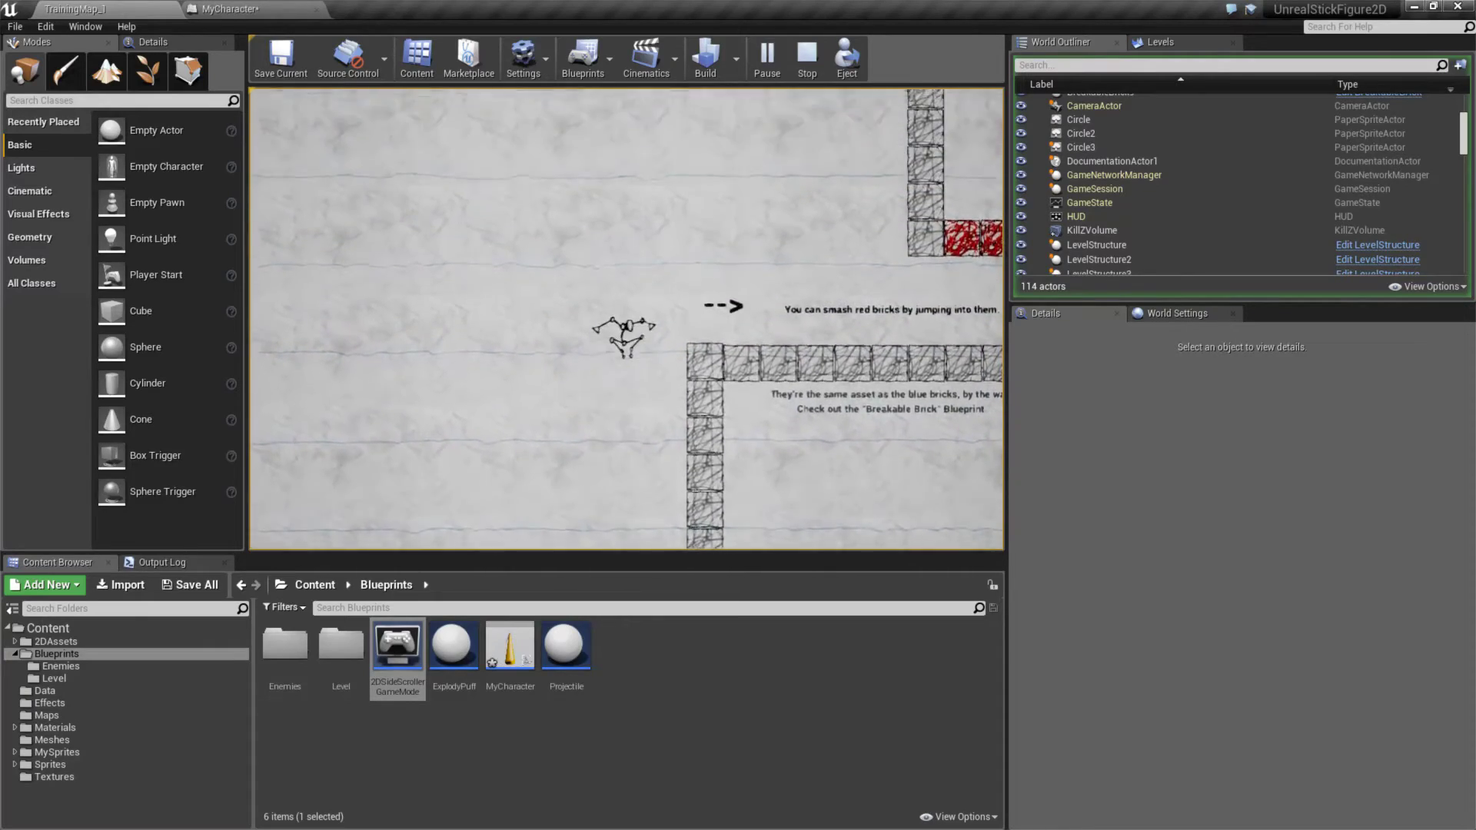
# Jump the stick figure onto the ledge above the lift and smash the middle red bricks from below
pyautogui.press('space')
pyautogui.press('space')
pyautogui.press('space')
pyautogui.press('space')
pyautogui.press('d')
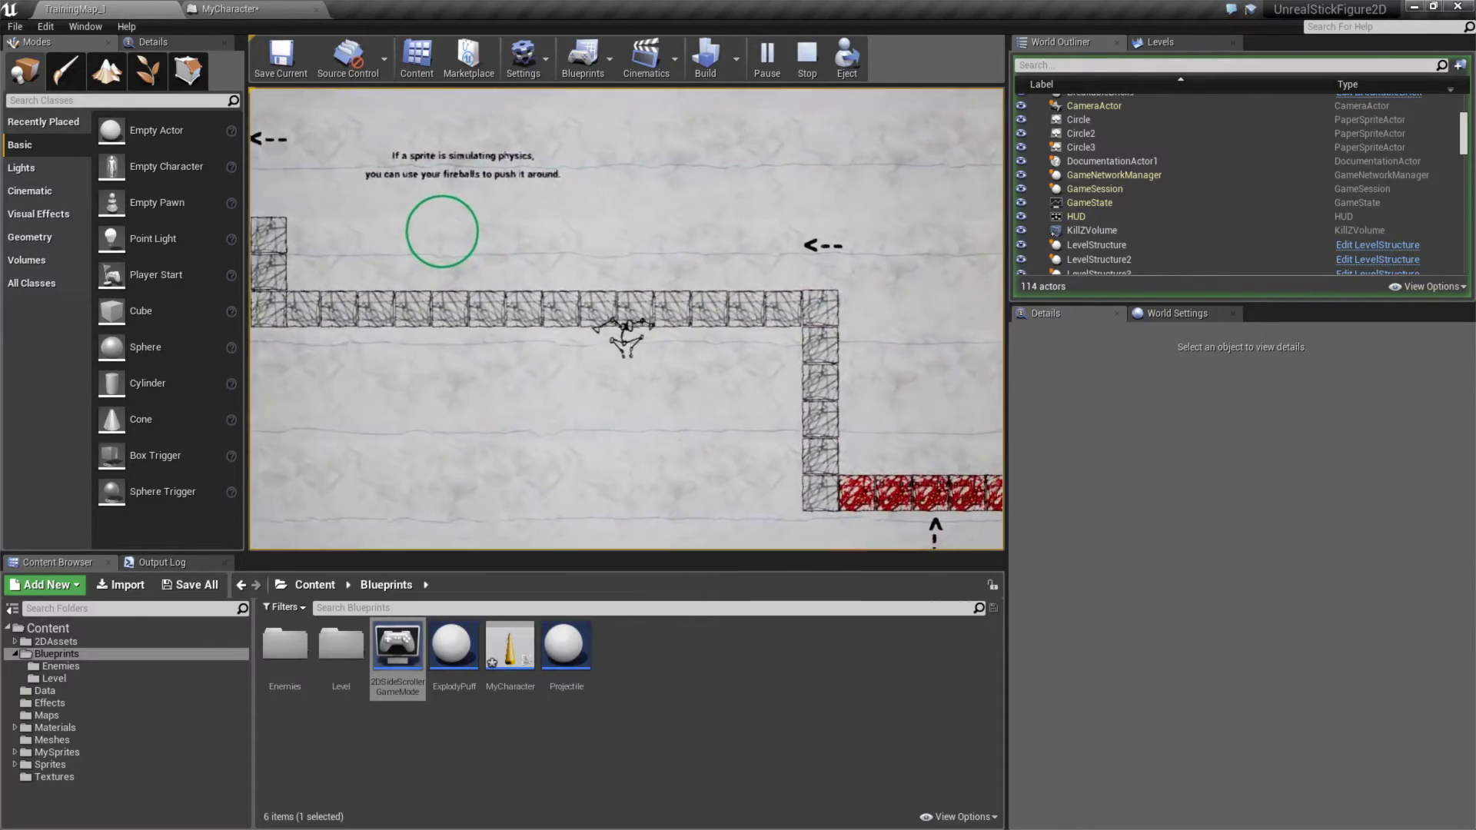
pyautogui.press('d')
pyautogui.press('space')
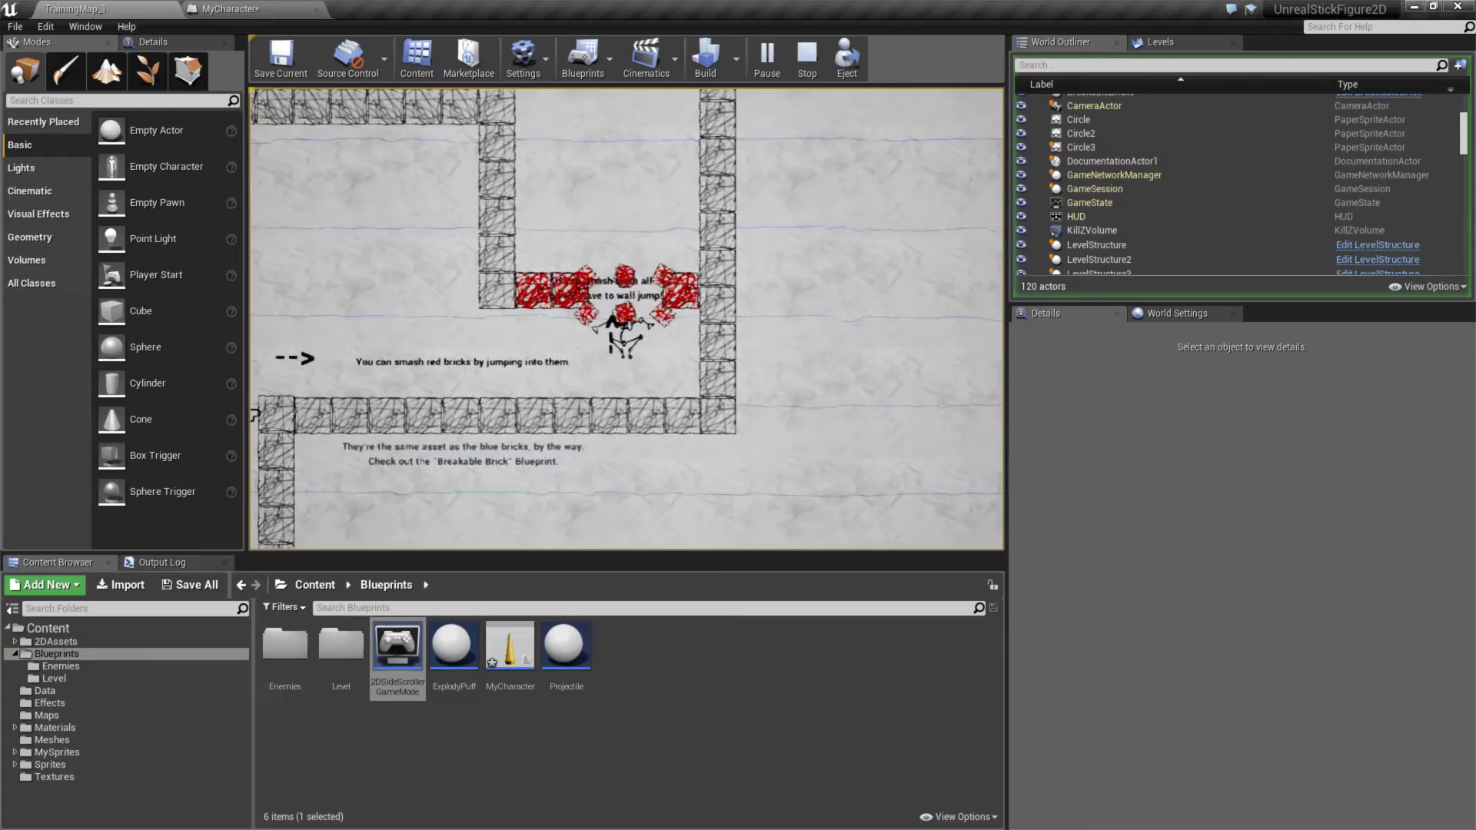
# Wall-jump the stick figure through the gap in the red bricks and up the shaft onto the upper ledge
pyautogui.press('a')
pyautogui.press('space')
pyautogui.press('d')
pyautogui.press('space')
pyautogui.press('space')
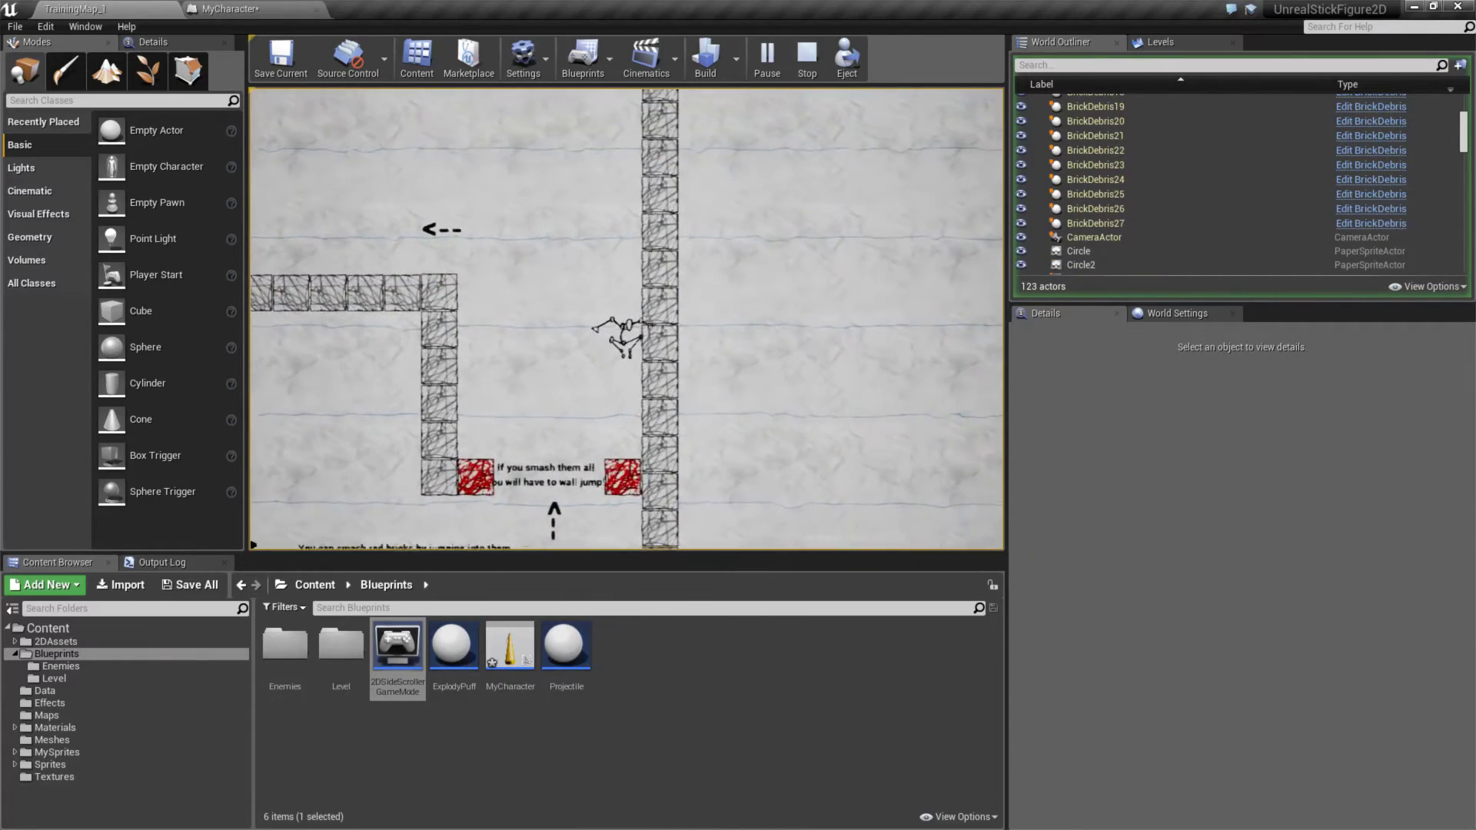
pyautogui.press('space')
pyautogui.press('a')
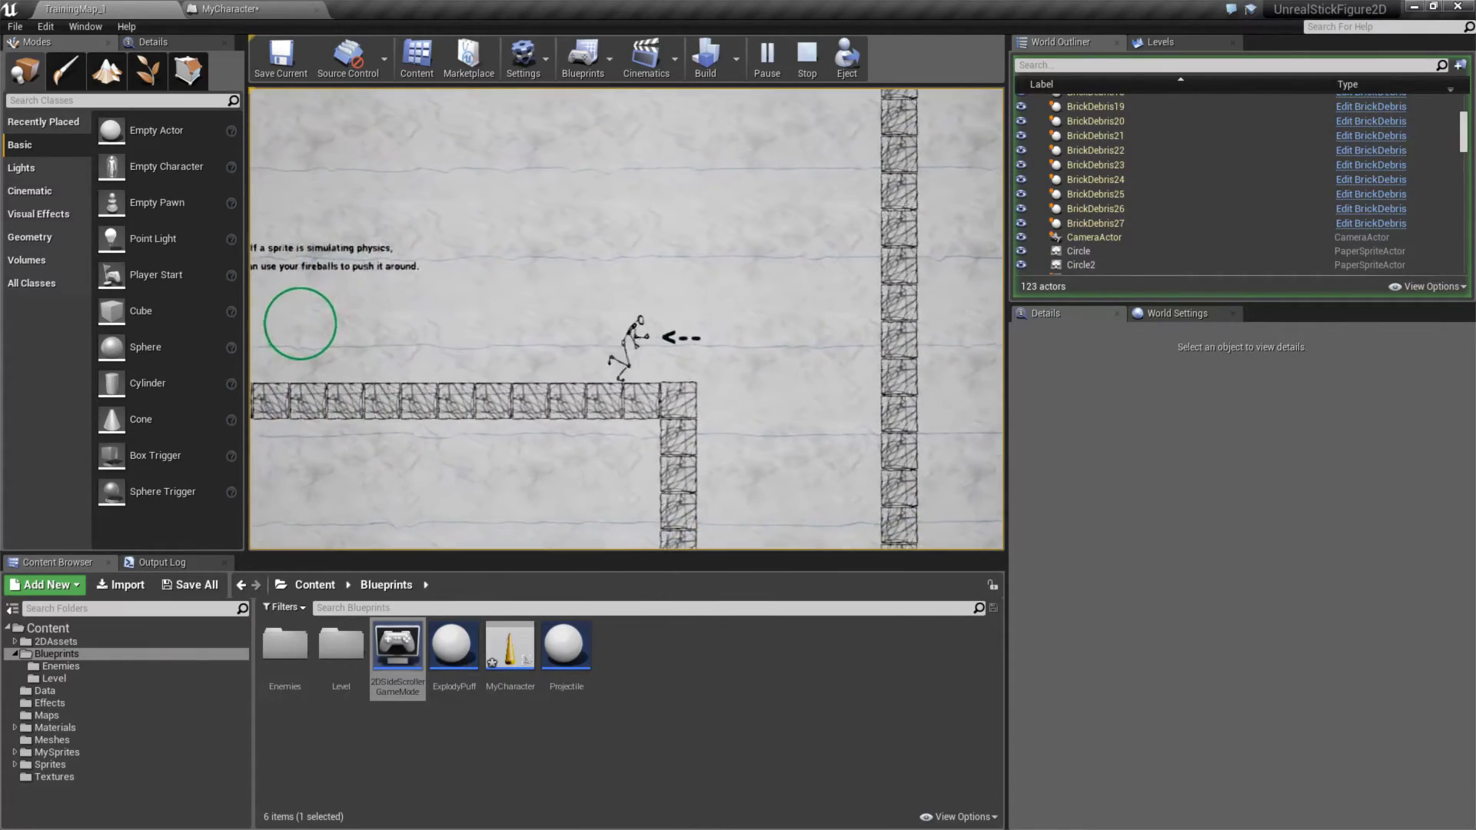
# Push the green physics circle along the upper ledge with fireballs and jump toward it
pyautogui.press('a')
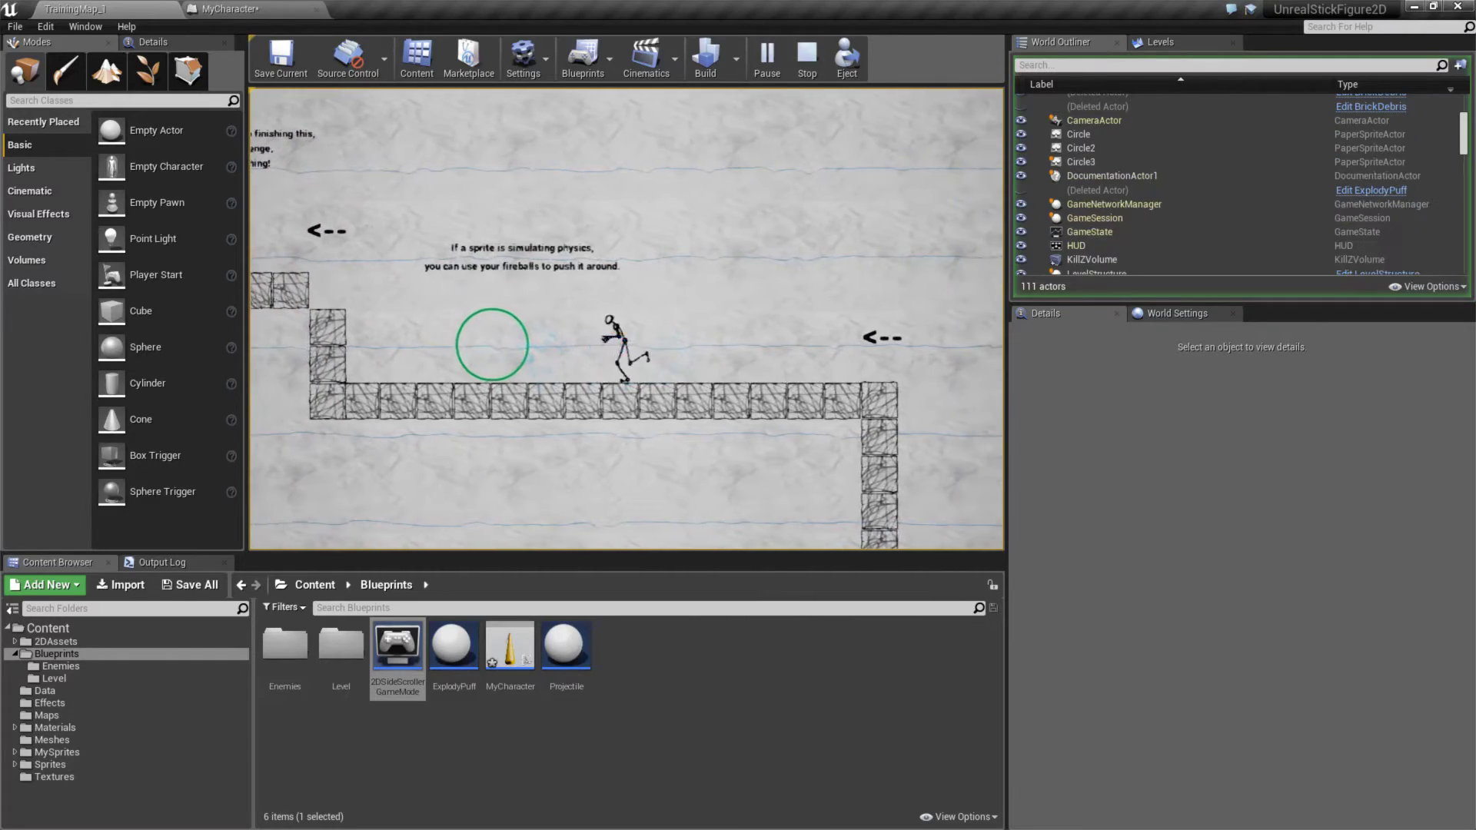
pyautogui.press('a')
pyautogui.press('f')
pyautogui.press('d')
pyautogui.press('space')
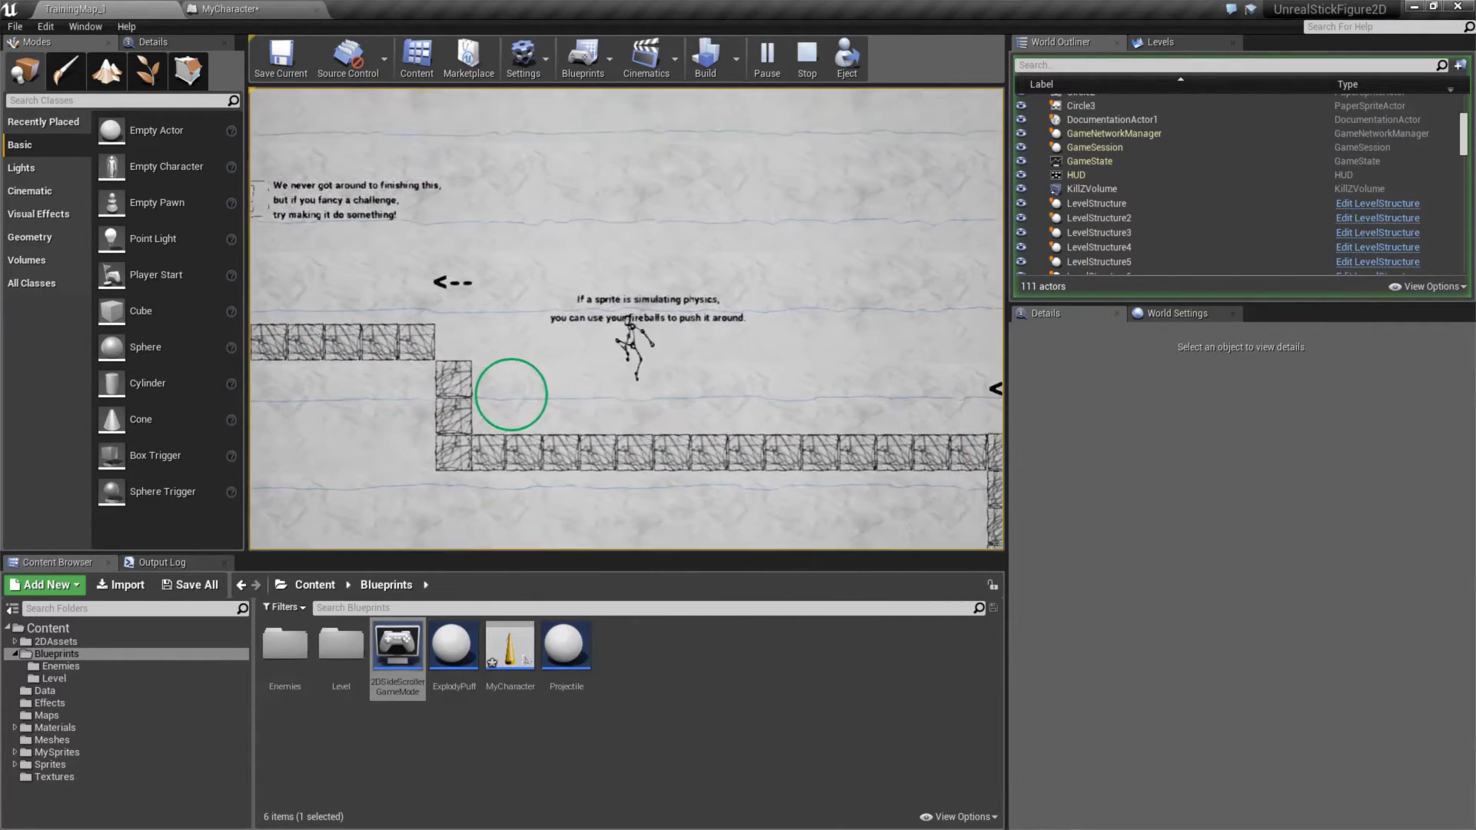
# Run the stick figure to the opening of the large hand-drawn ring and end the play-test
pyautogui.press('a')
pyautogui.press('d')
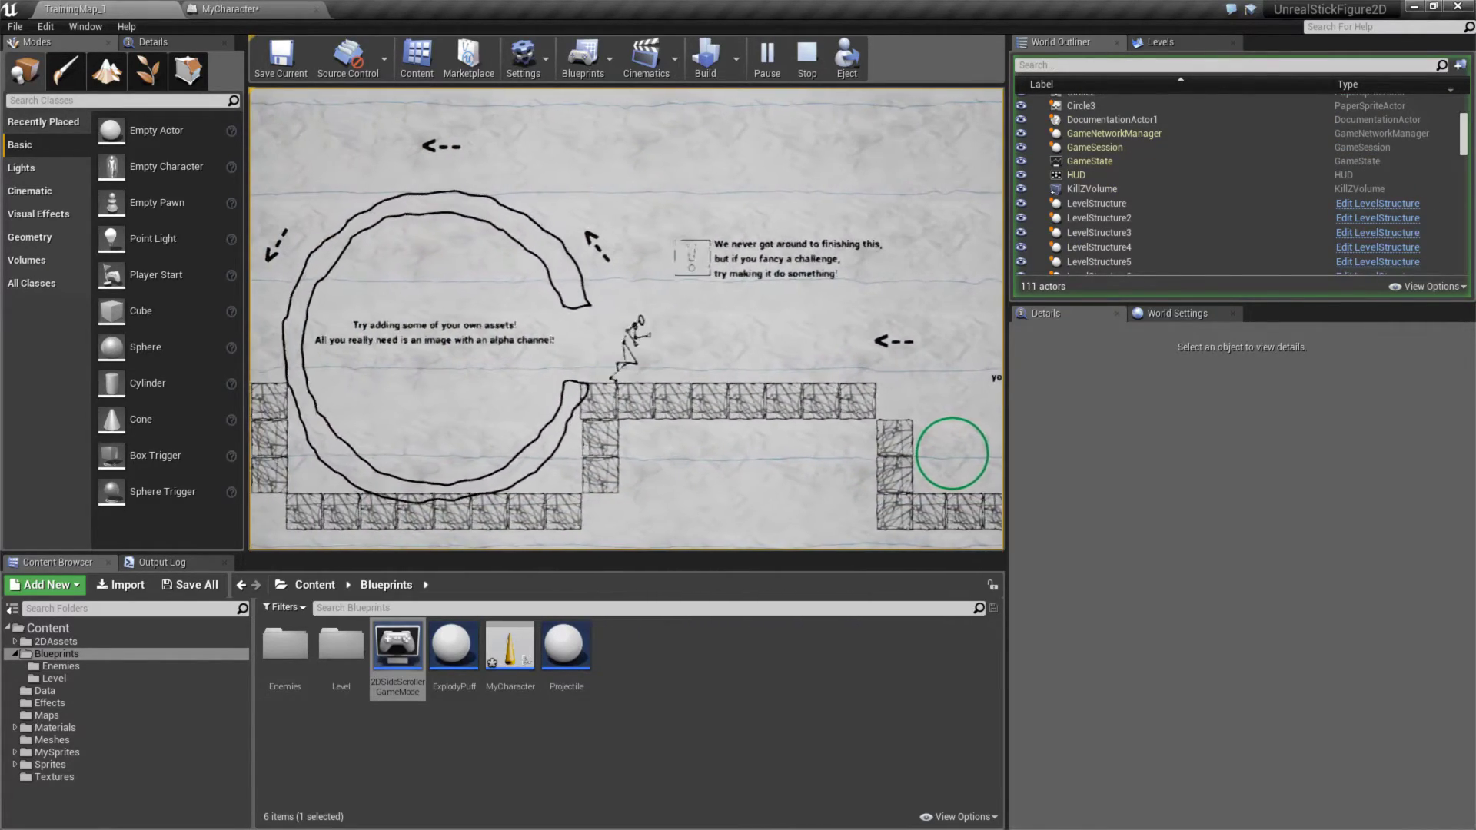
pyautogui.press('d')
pyautogui.press('Escape')
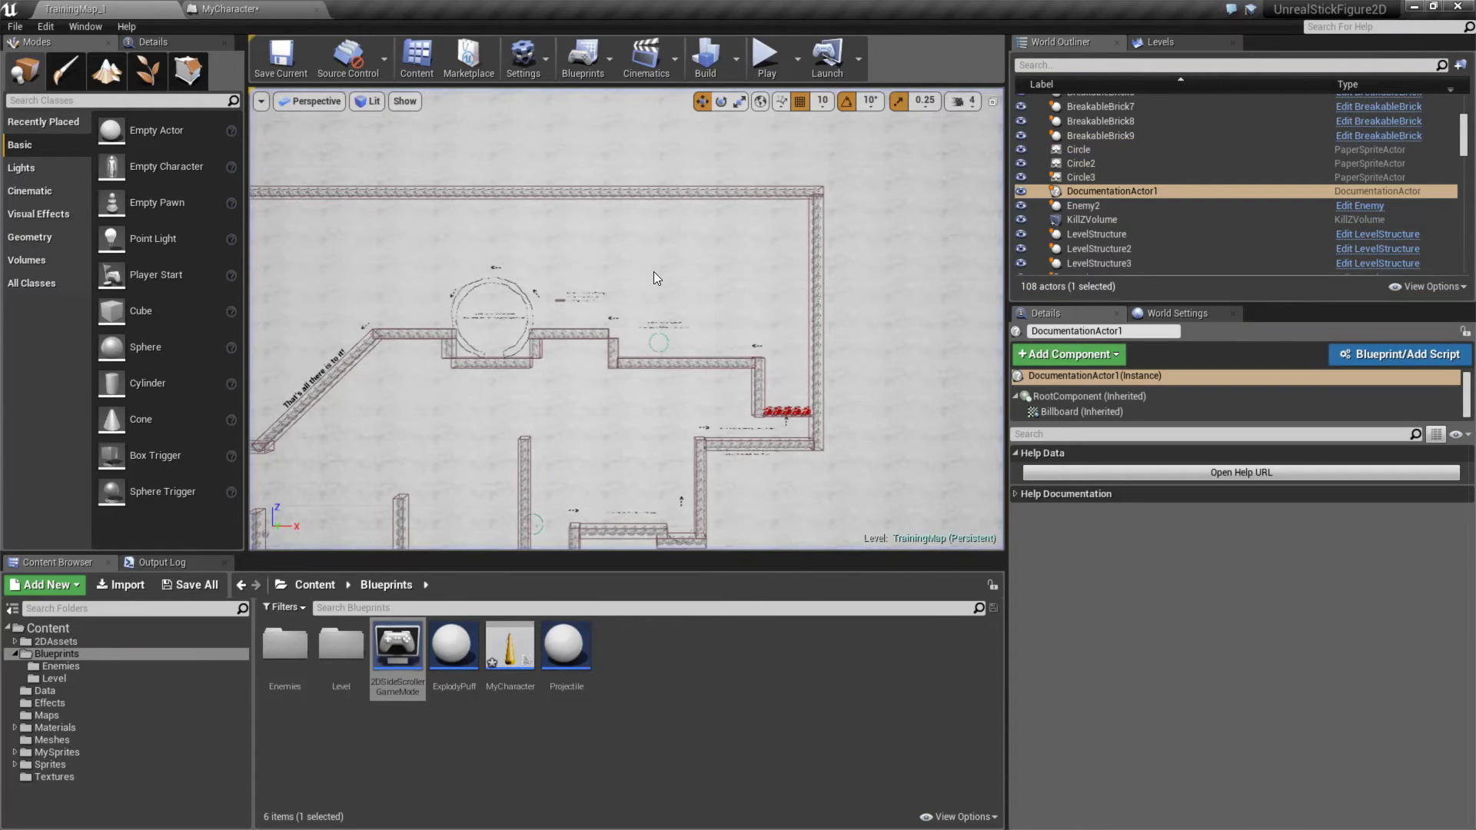
# Survey the TrainingMap level from the large ring across to the EVEN MORE!? area and the starting corridor
pyautogui.moveTo(588, 314); pyautogui.dragTo(455, 374, button='right')
pyautogui.press('w')
pyautogui.press('s')
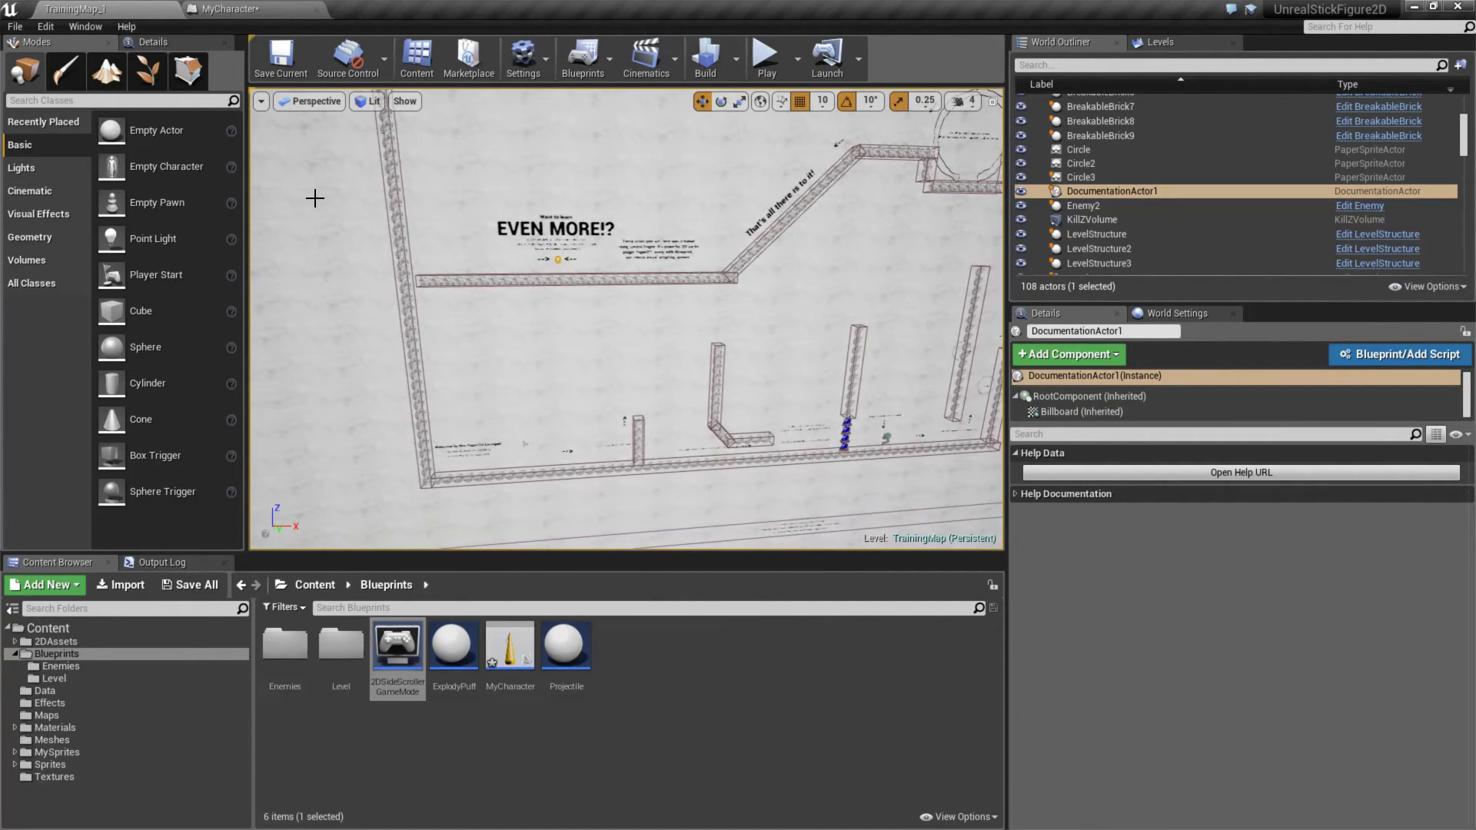
# Review the MyCharacter event graph, covering the animation, crouching, projectile firing, wall jumping, fireball spawning and character drawing sections
pyautogui.doubleClick(501, 639)
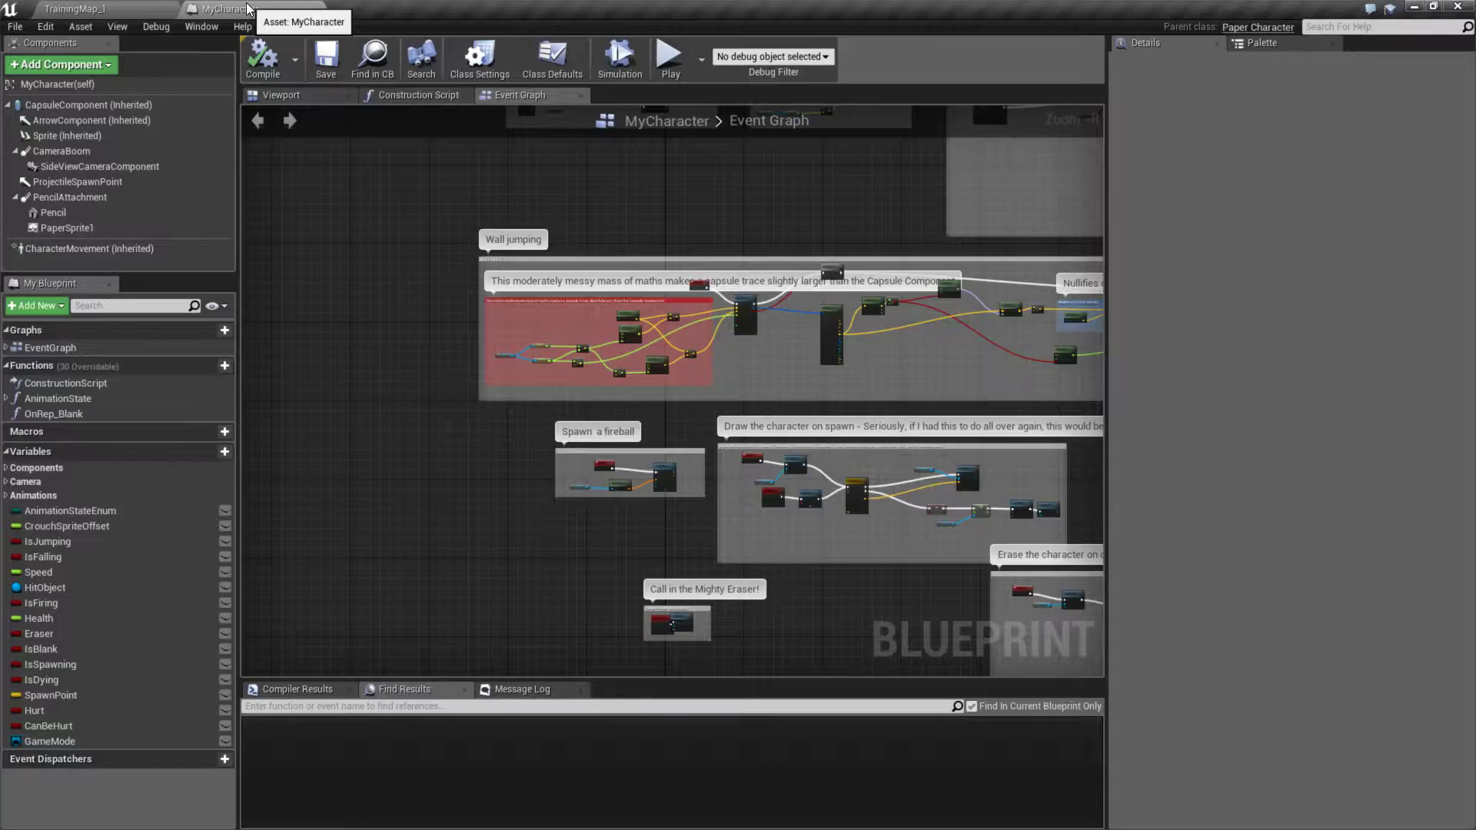
pyautogui.moveTo(666, 266); pyautogui.dragTo(438, 602, button='right')
pyautogui.scroll(-1, 445, 399)
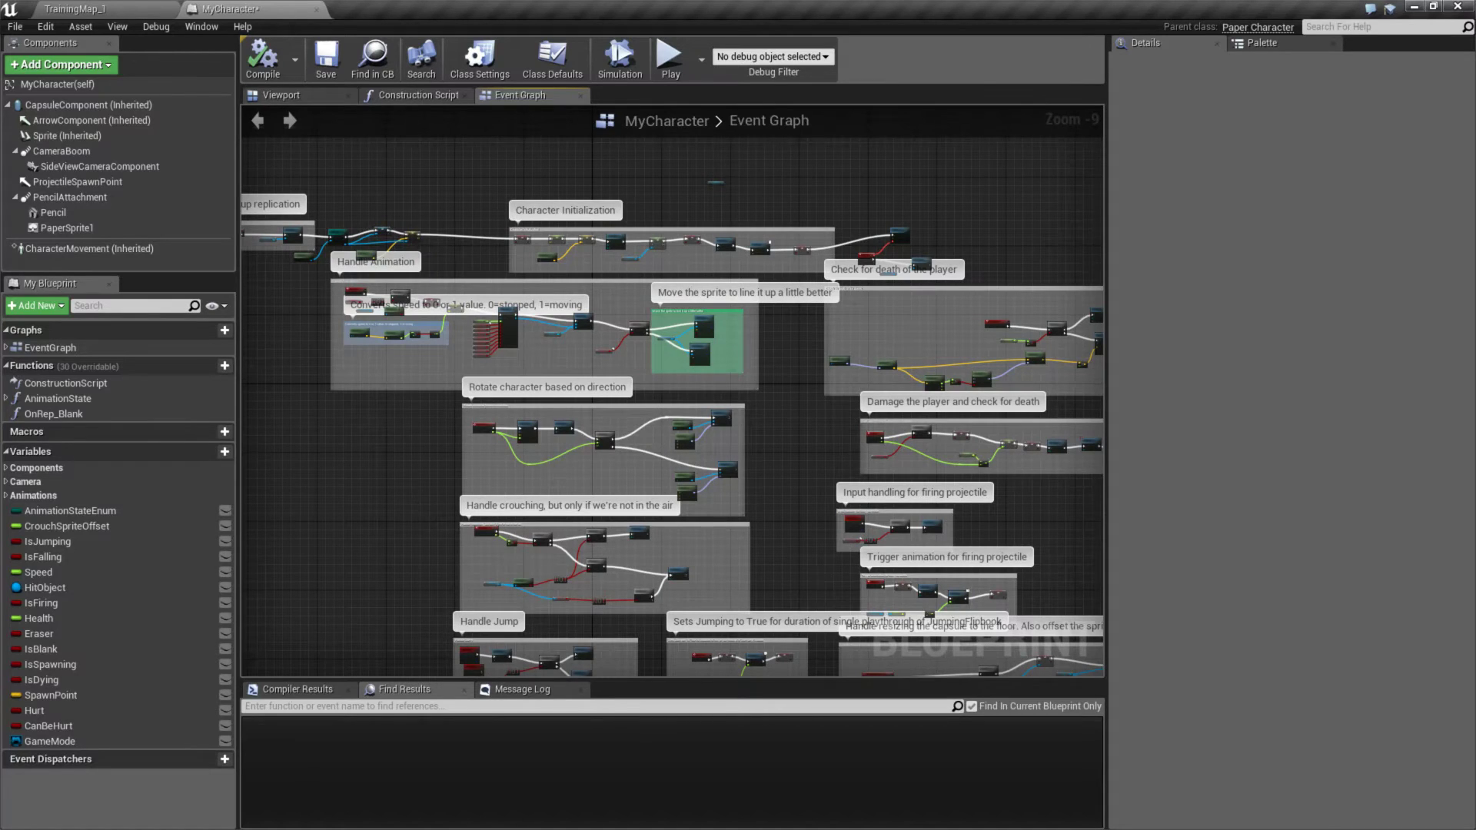
pyautogui.moveTo(818, 566); pyautogui.dragTo(591, 347, button='right')
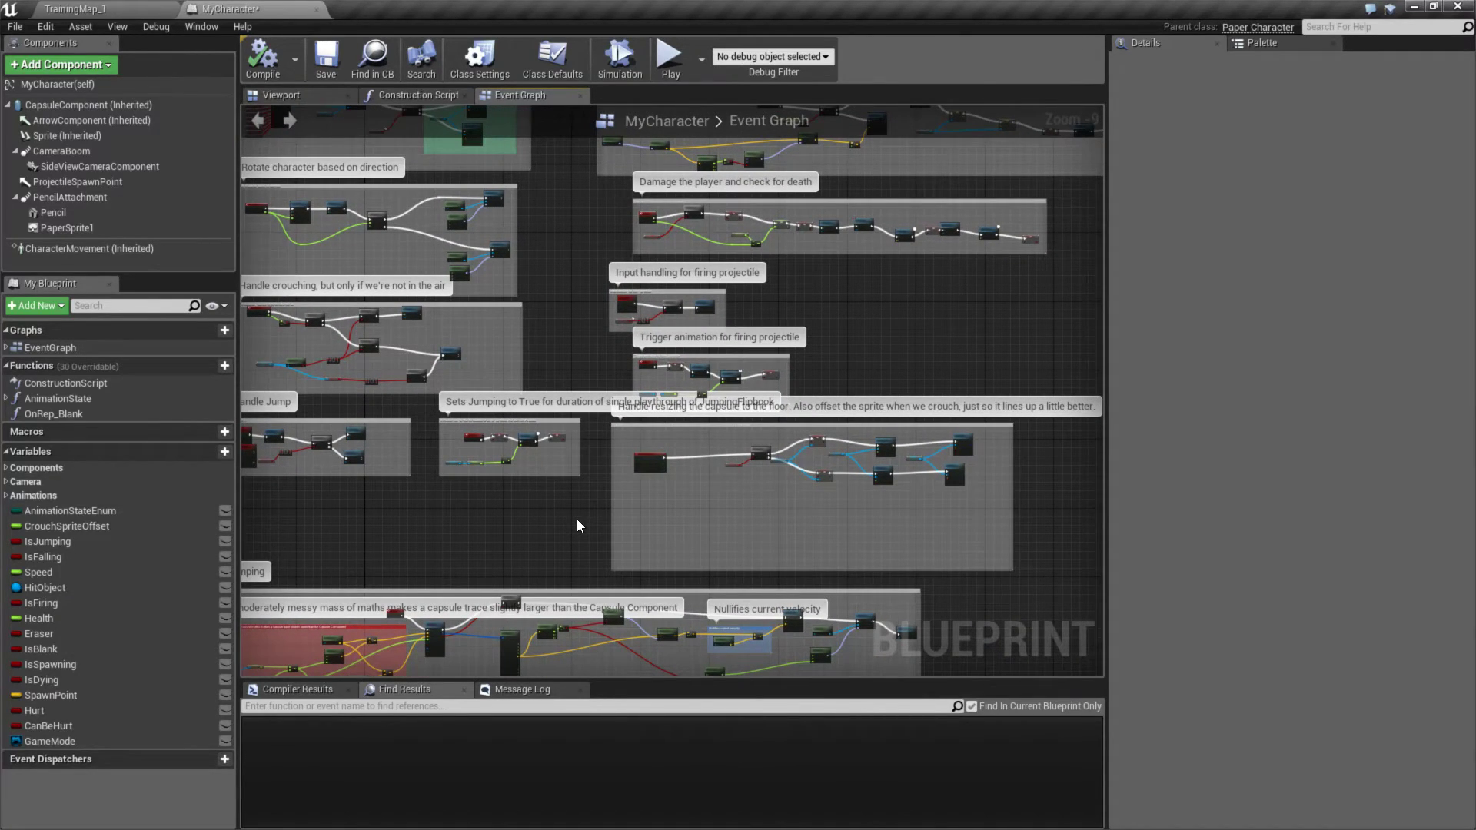
pyautogui.moveTo(582, 308); pyautogui.dragTo(601, 364, button='right')
pyautogui.moveTo(577, 557); pyautogui.dragTo(760, 242, button='right')
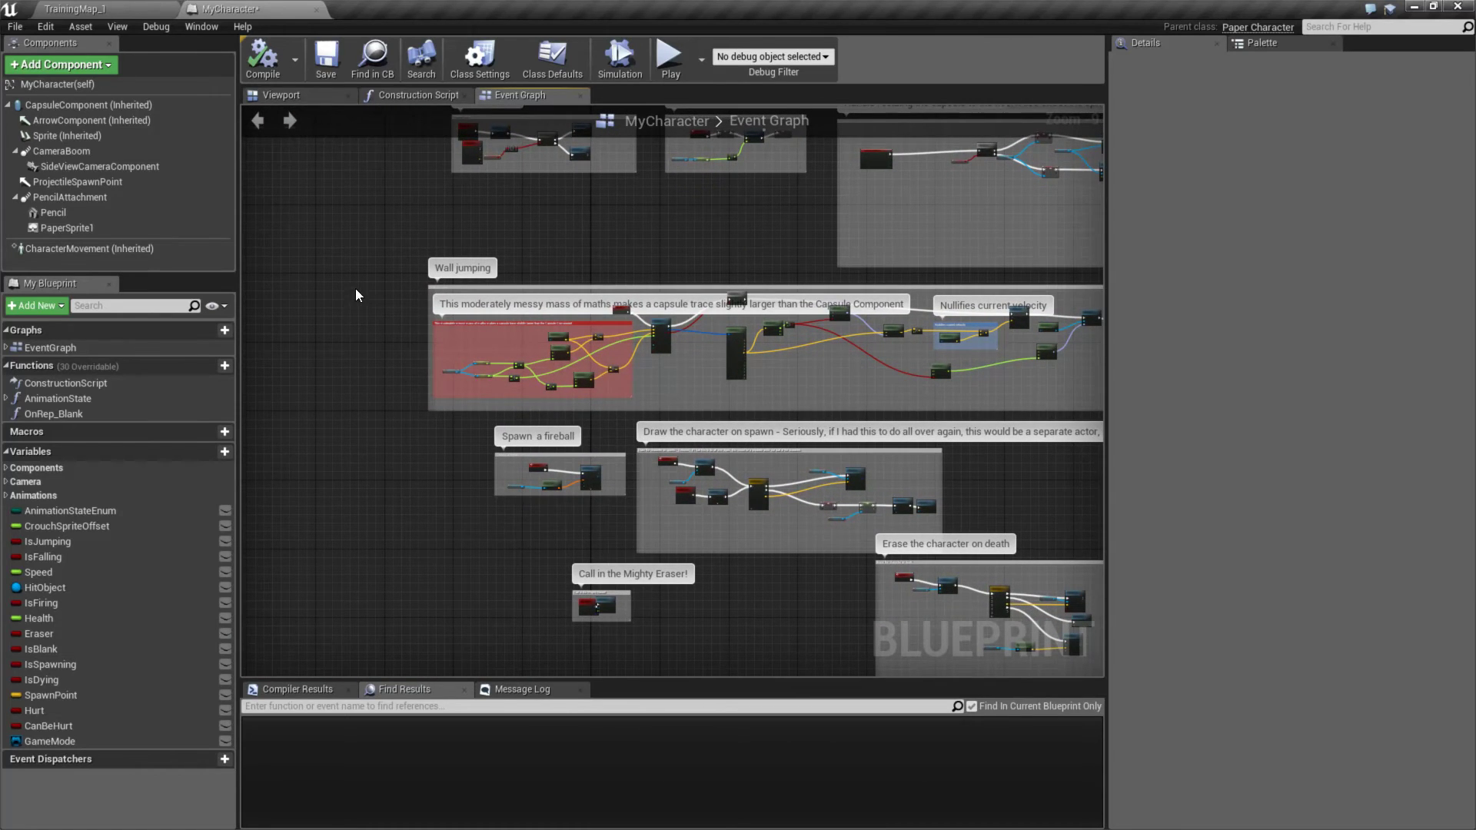
pyautogui.moveTo(355, 289); pyautogui.dragTo(879, 644)
pyautogui.moveTo(805, 629); pyautogui.dragTo(634, 616, button='right')
pyautogui.click(586, 555)
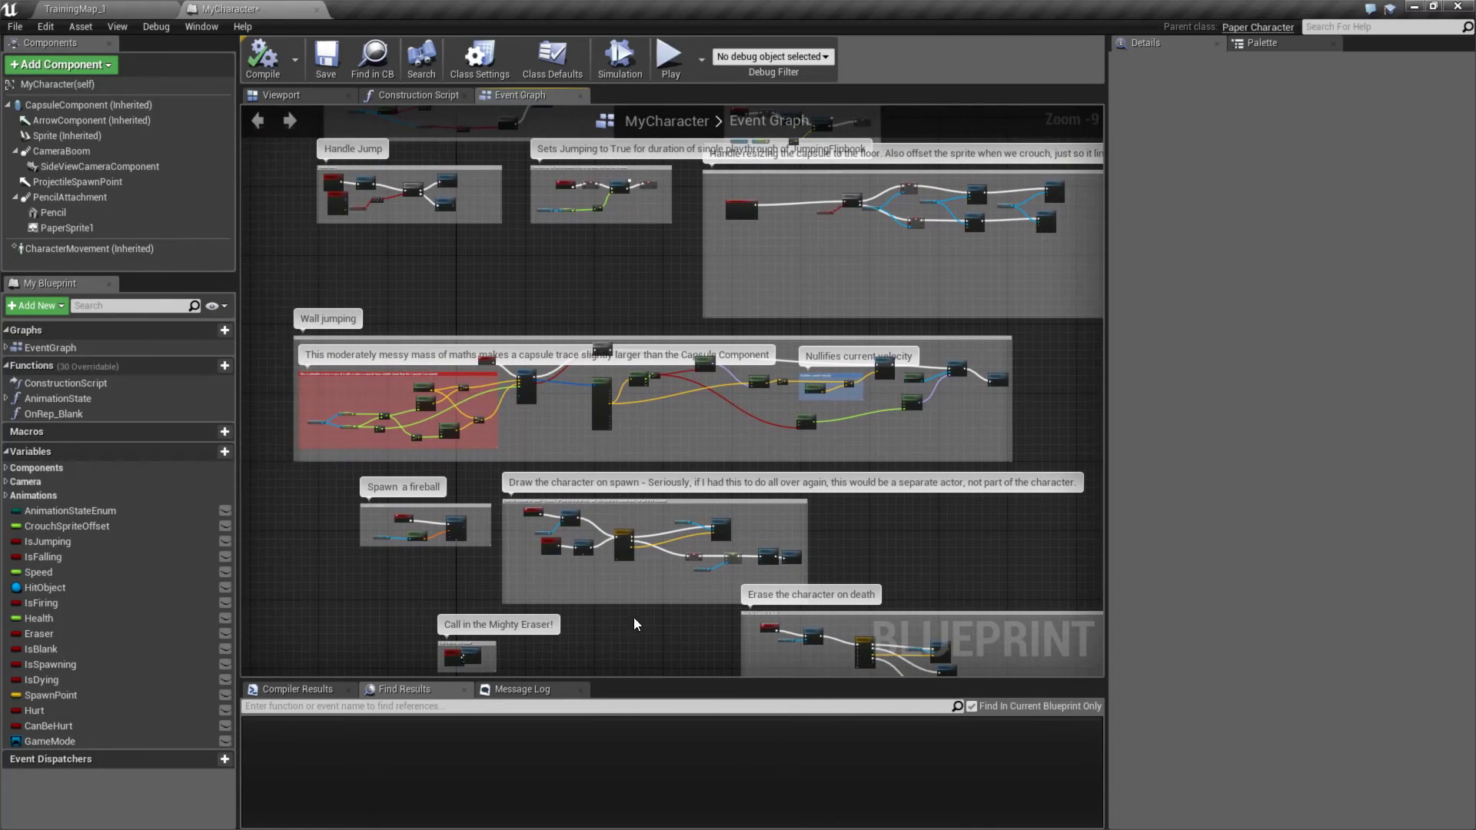
# Return to the TrainingMap level and view its whole layout at an angle
pyautogui.click(151, 8)
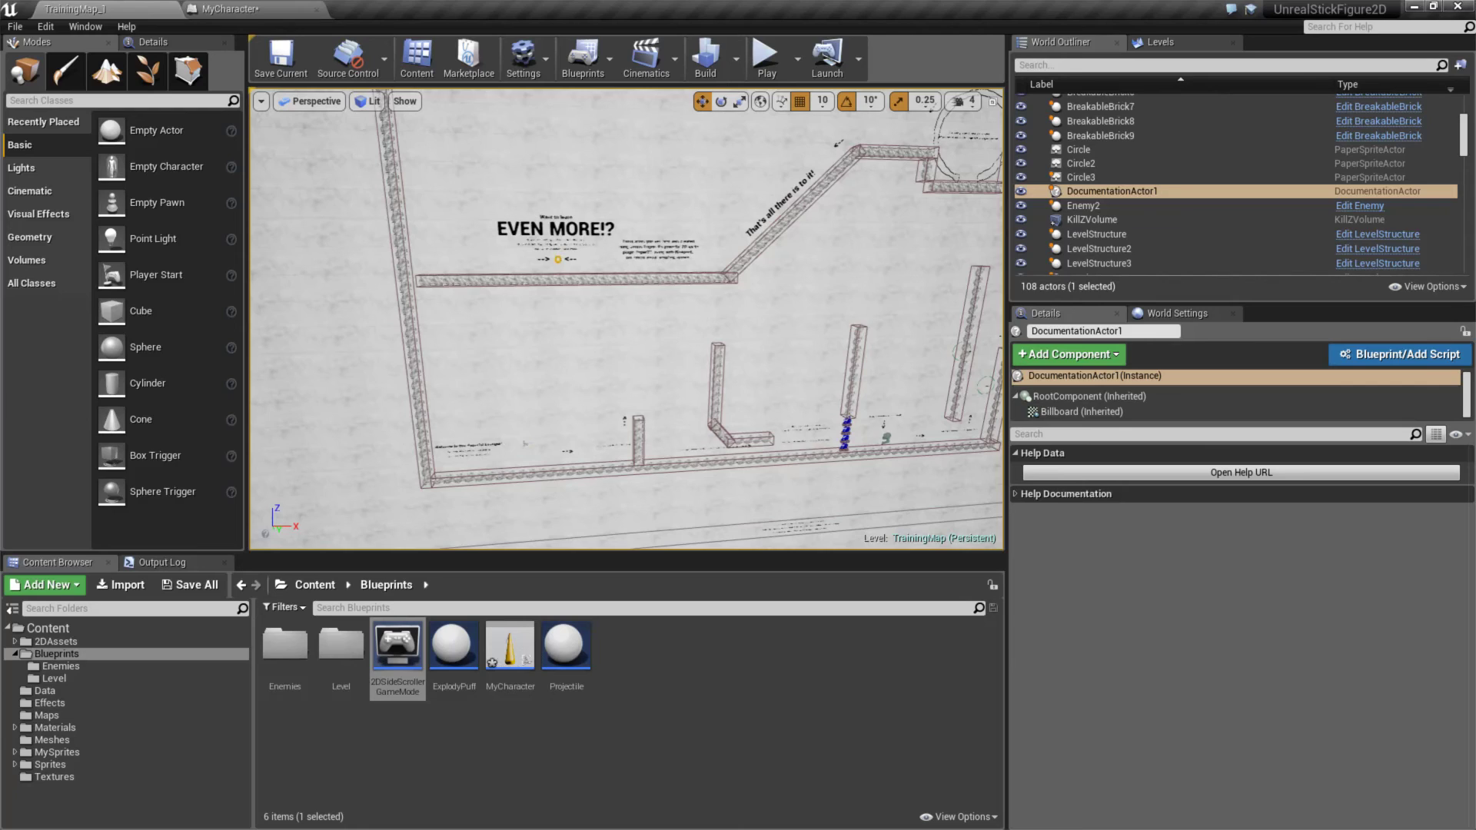
pyautogui.moveTo(626, 318); pyautogui.dragTo(685, 293, button='right')
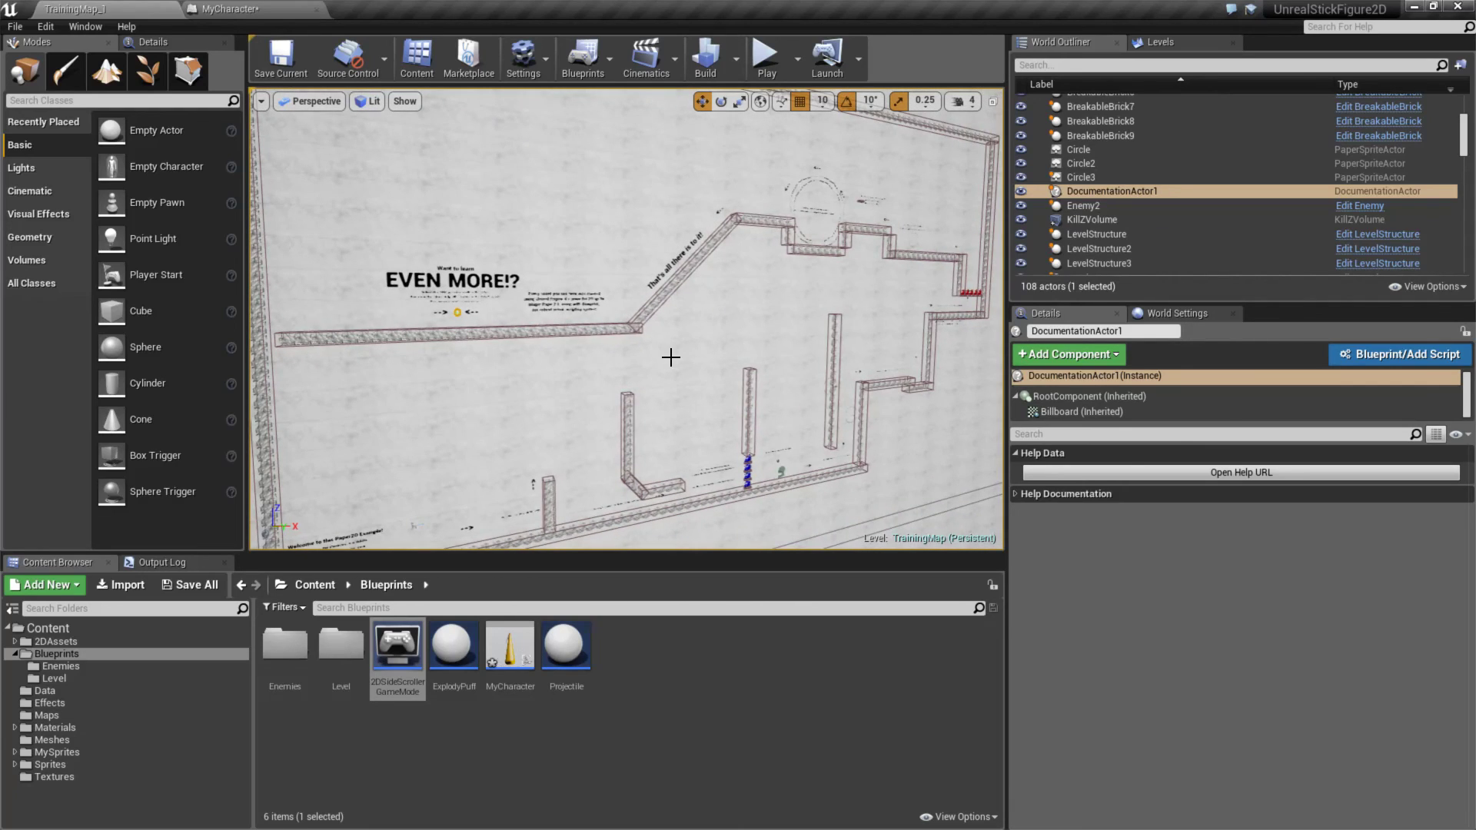